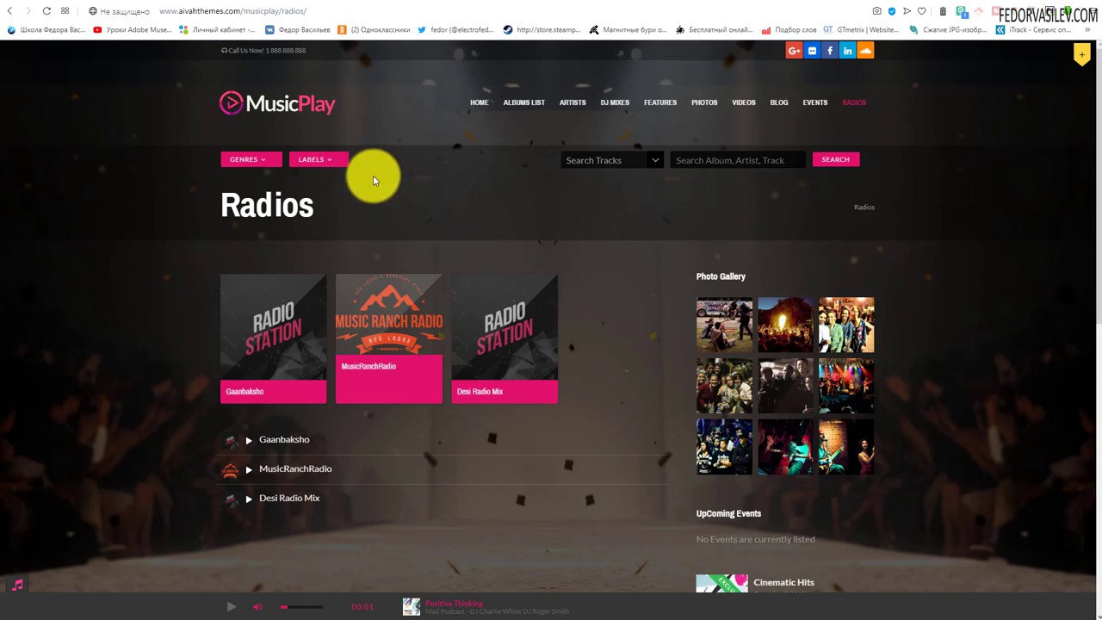
- Review the MusicPlay theme's ThemeForest page and its Regular License price, and switch to File Explorer showing the downloaded archive
{"action": "left_click", "coordinate": [279, 126]}
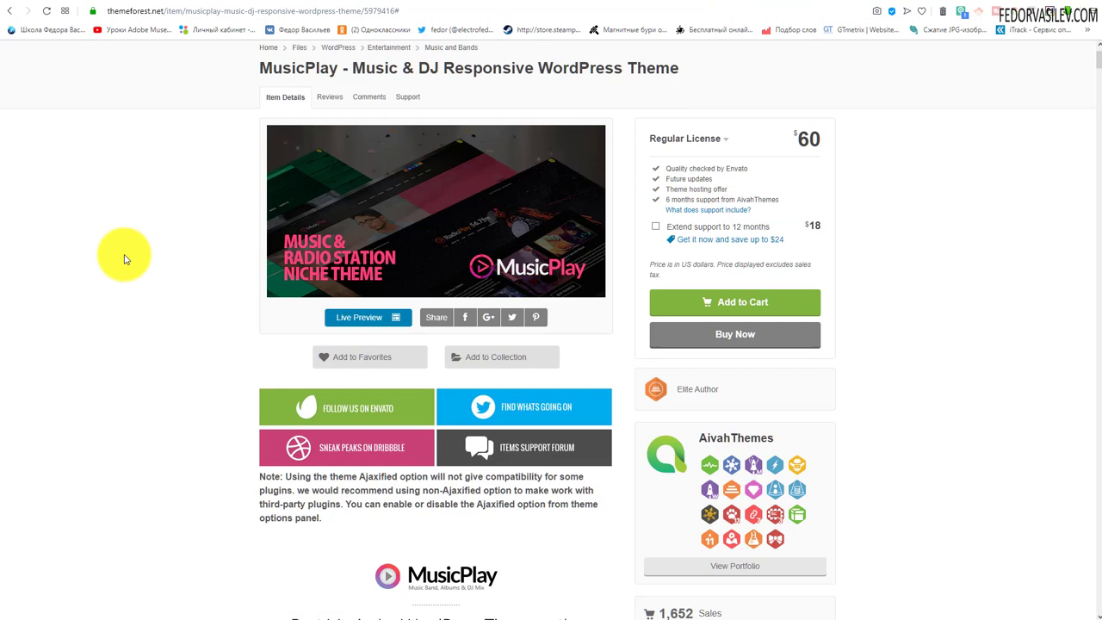
{"action": "scroll", "coordinate": [123, 259], "scroll_direction": "up", "scroll_amount": 1}
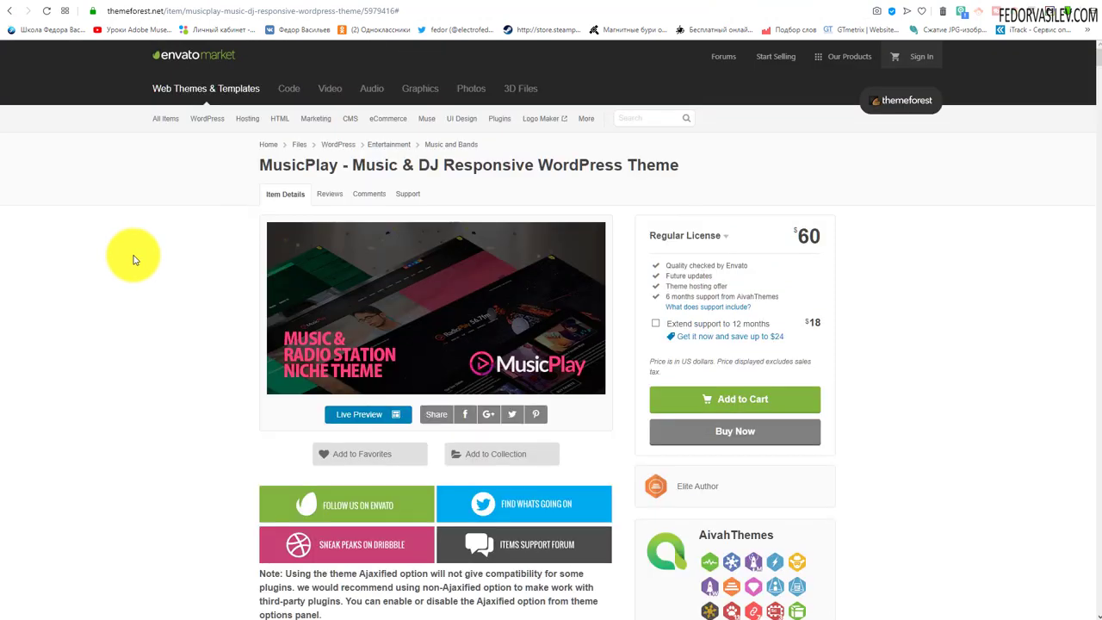
{"action": "left_click", "coordinate": [801, 232]}
{"action": "left_click", "coordinate": [993, 262]}
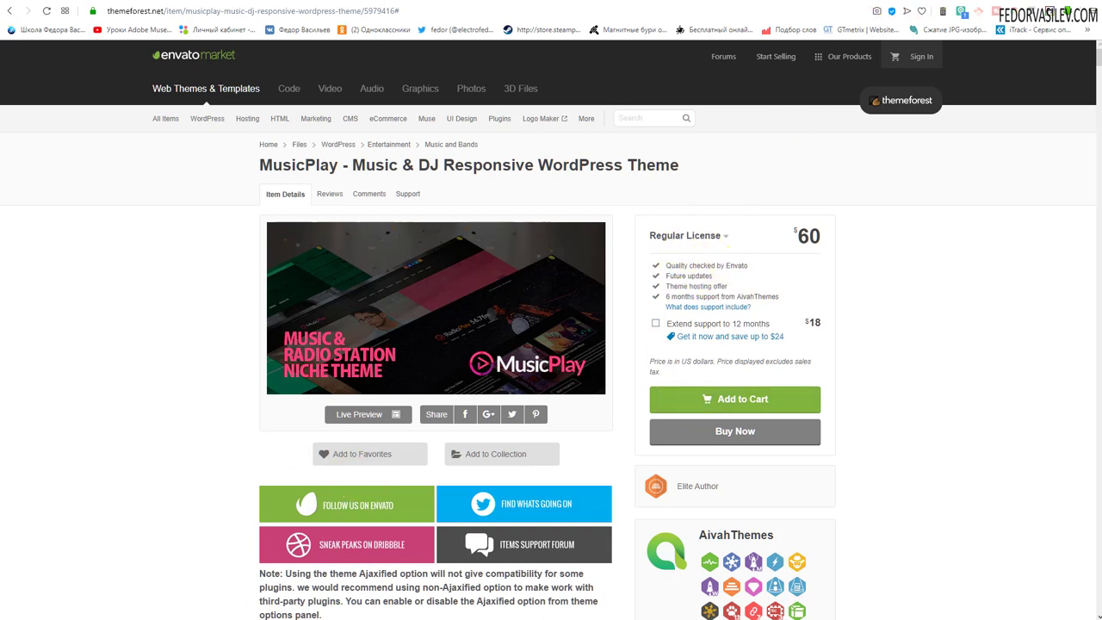
{"action": "key", "text": "alt+Tab"}
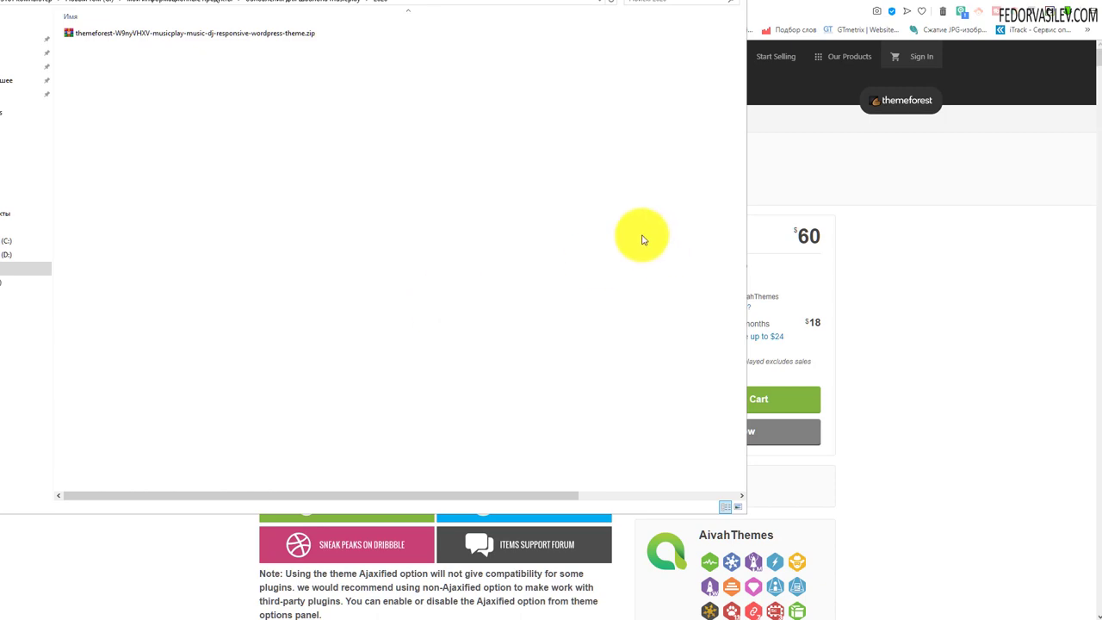
- Switch to the browser and look over the WordPress admin dashboard of the musicplay.loc site
{"action": "left_click", "coordinate": [839, 5]}
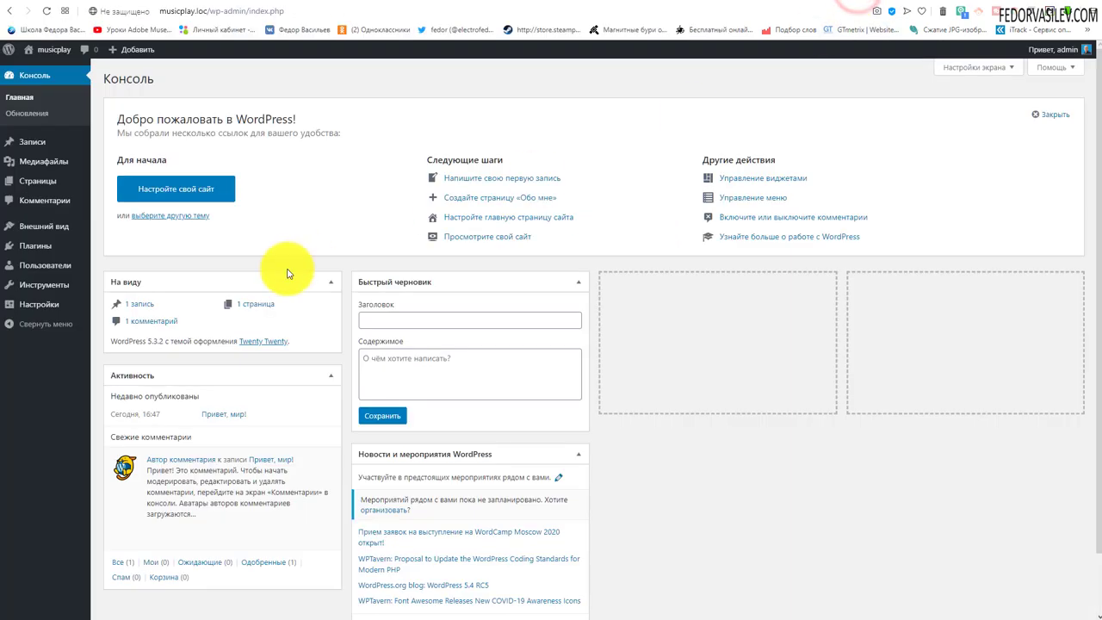
{"action": "scroll", "coordinate": [550, 209], "scroll_direction": "down", "scroll_amount": 1}
{"action": "scroll", "coordinate": [197, 295], "scroll_direction": "up", "scroll_amount": 1}
{"action": "scroll", "coordinate": [201, 270], "scroll_direction": "down", "scroll_amount": 1}
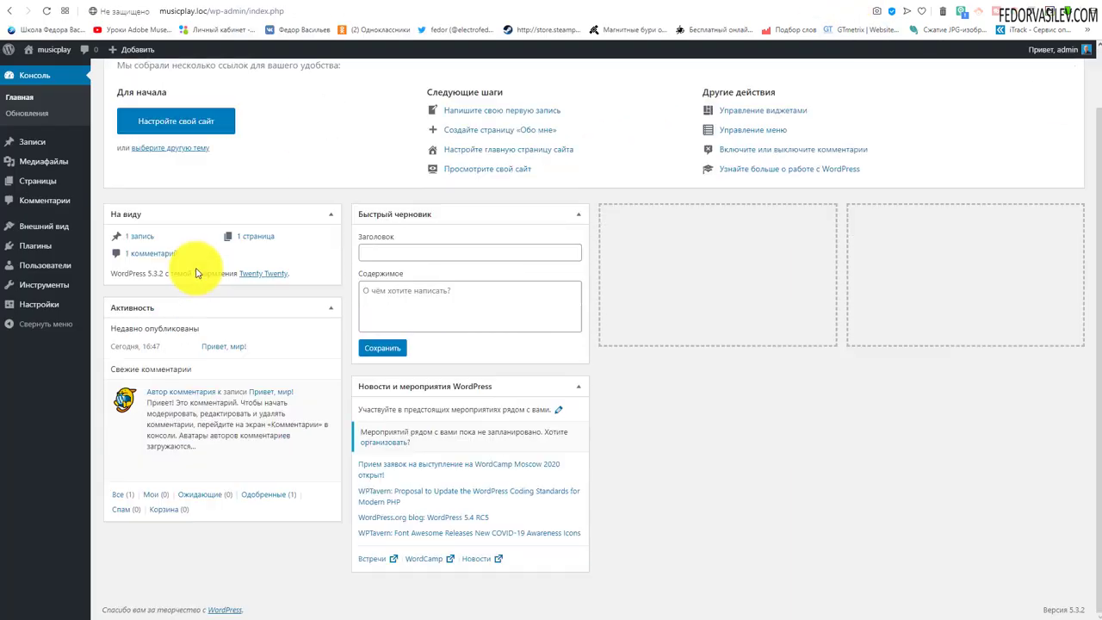
{"action": "left_click", "coordinate": [856, 476]}
{"action": "scroll", "coordinate": [508, 353], "scroll_direction": "up", "scroll_amount": 1}
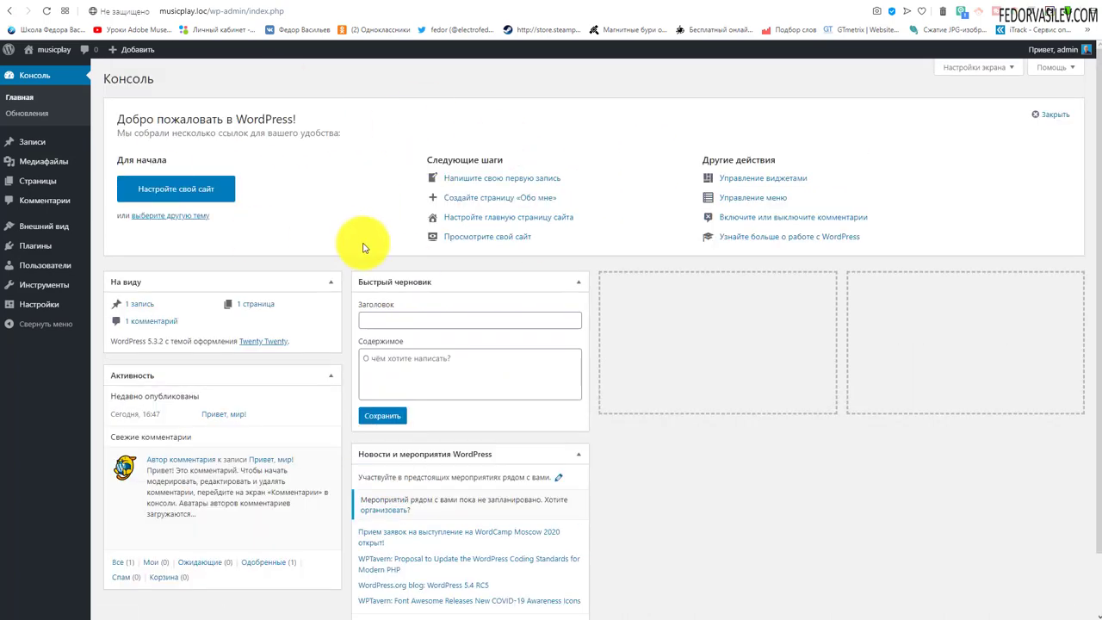
- Open the form for uploading a theme's .zip archive in the WordPress admin
{"action": "mouse_move", "coordinate": [49, 231]}
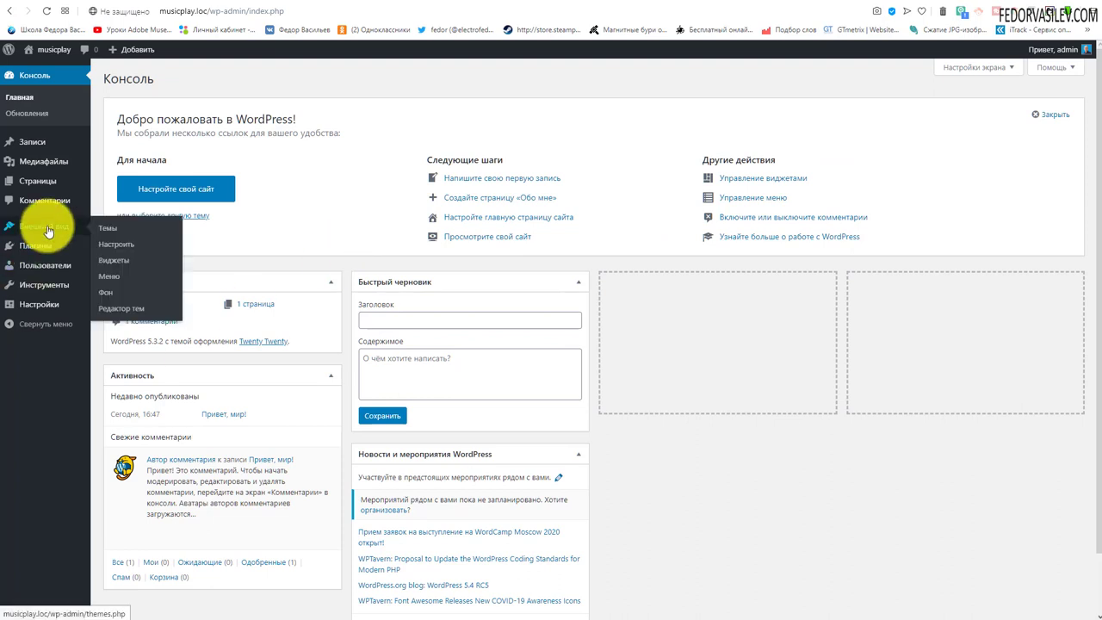
{"action": "left_click", "coordinate": [105, 227]}
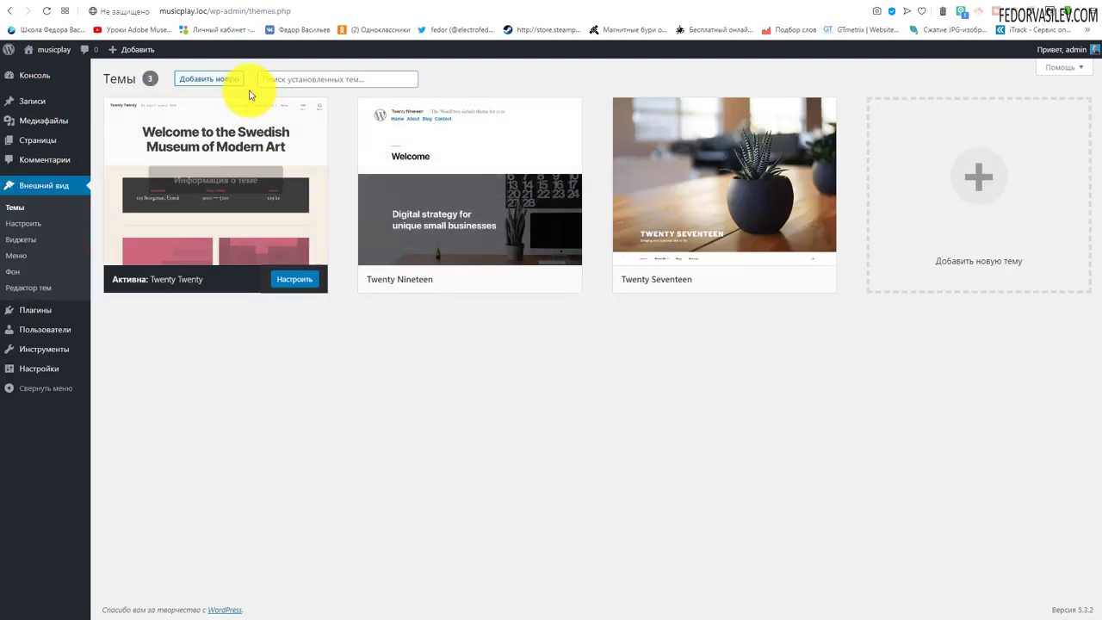
{"action": "left_click", "coordinate": [226, 78]}
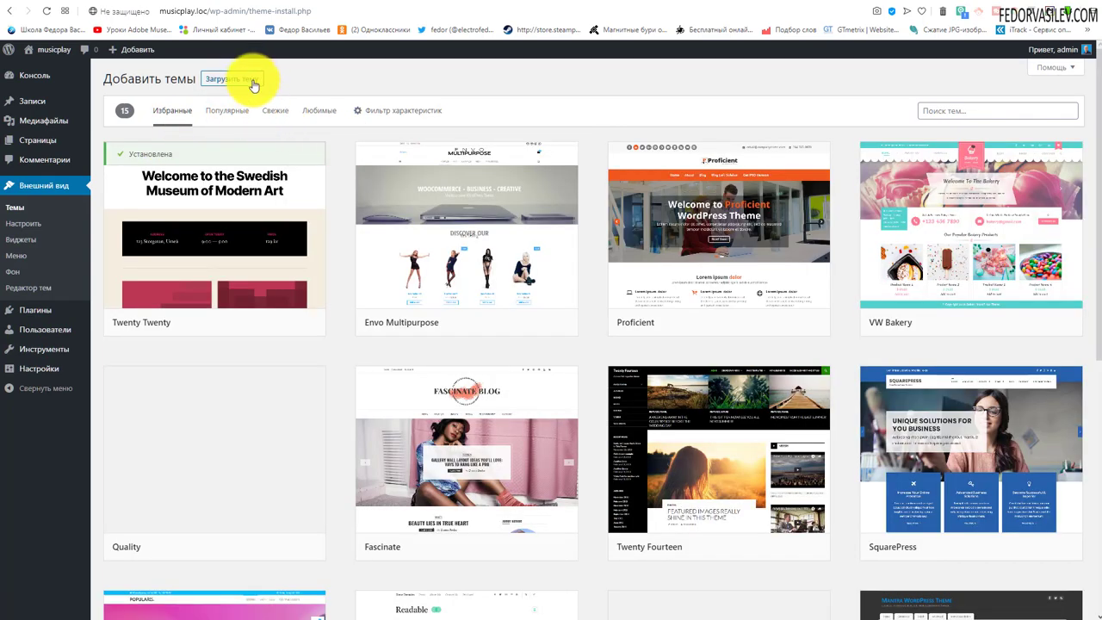
{"action": "left_click", "coordinate": [251, 80]}
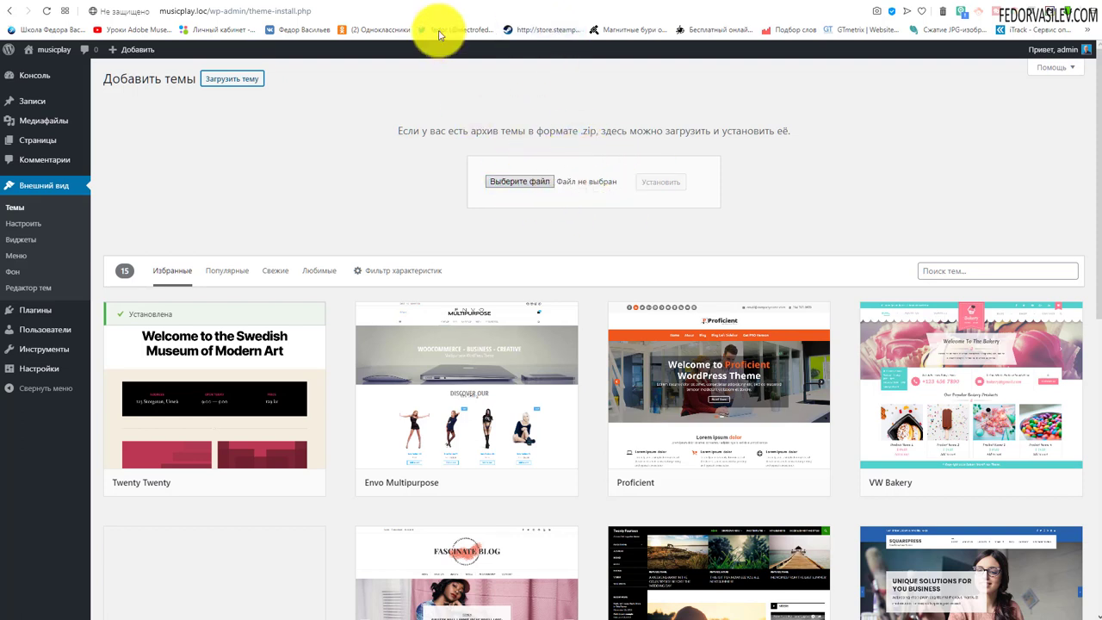
{"action": "left_click", "coordinate": [519, 180]}
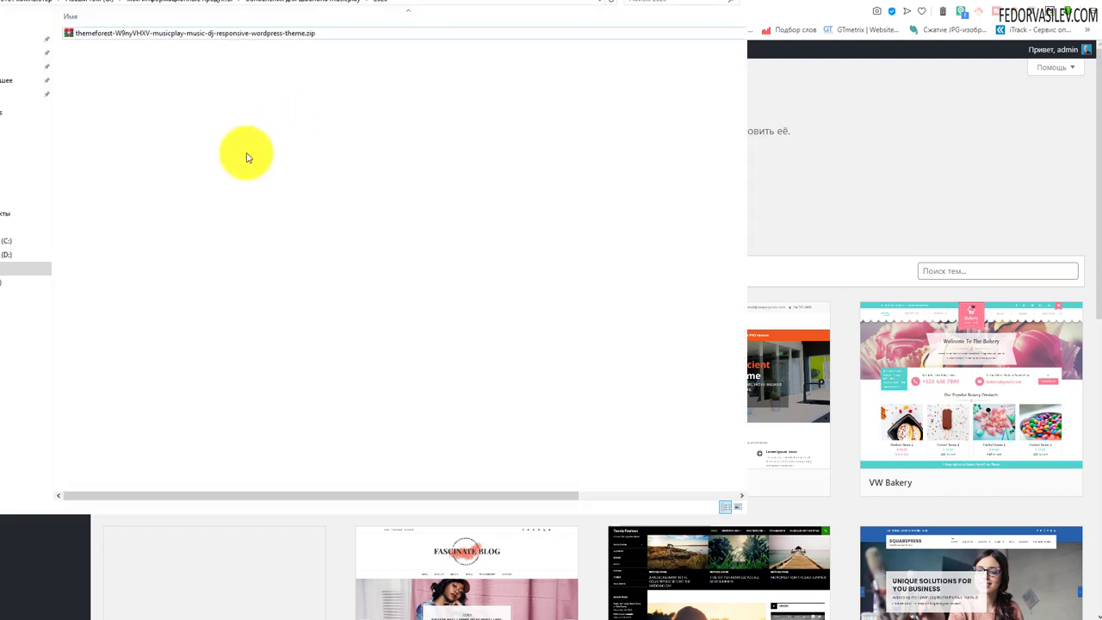
- In File Explorer, extract the downloaded ThemeForest MusicPlay archive into the current folder and delete the original archive
{"action": "left_click", "coordinate": [200, 35]}
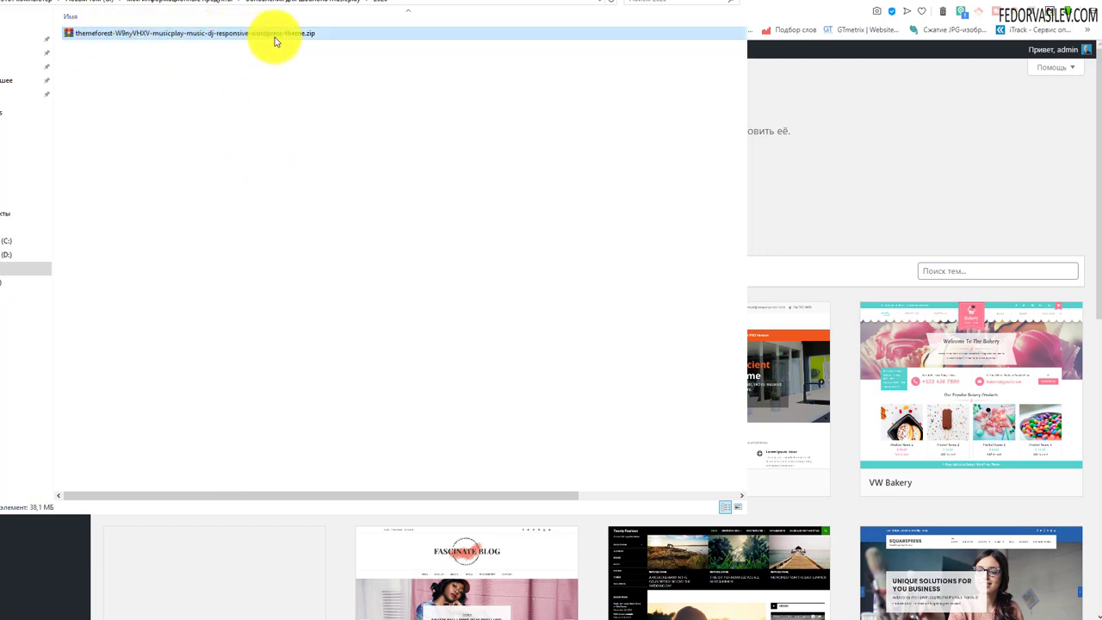
{"action": "left_click", "coordinate": [293, 114]}
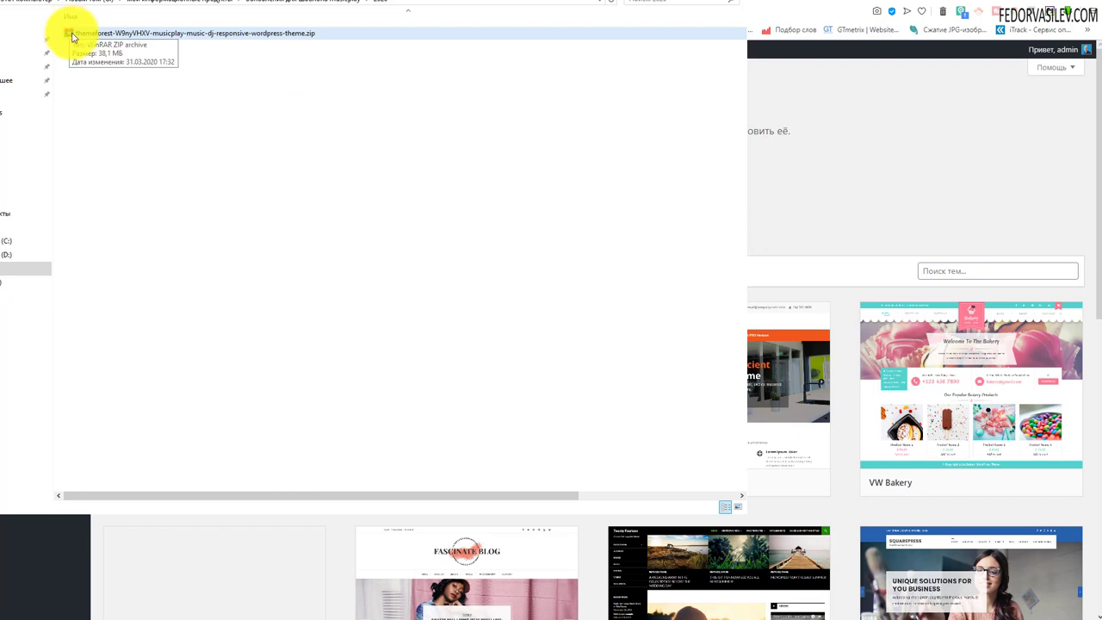
{"action": "right_click", "coordinate": [72, 36]}
{"action": "left_click", "coordinate": [101, 75]}
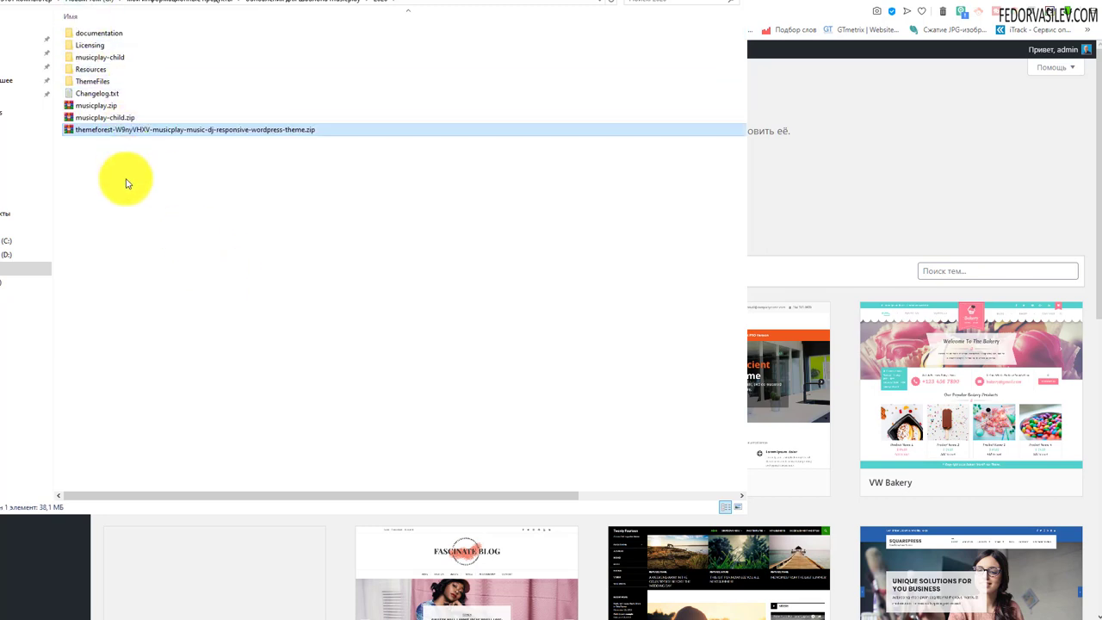
{"action": "key", "text": "Delete"}
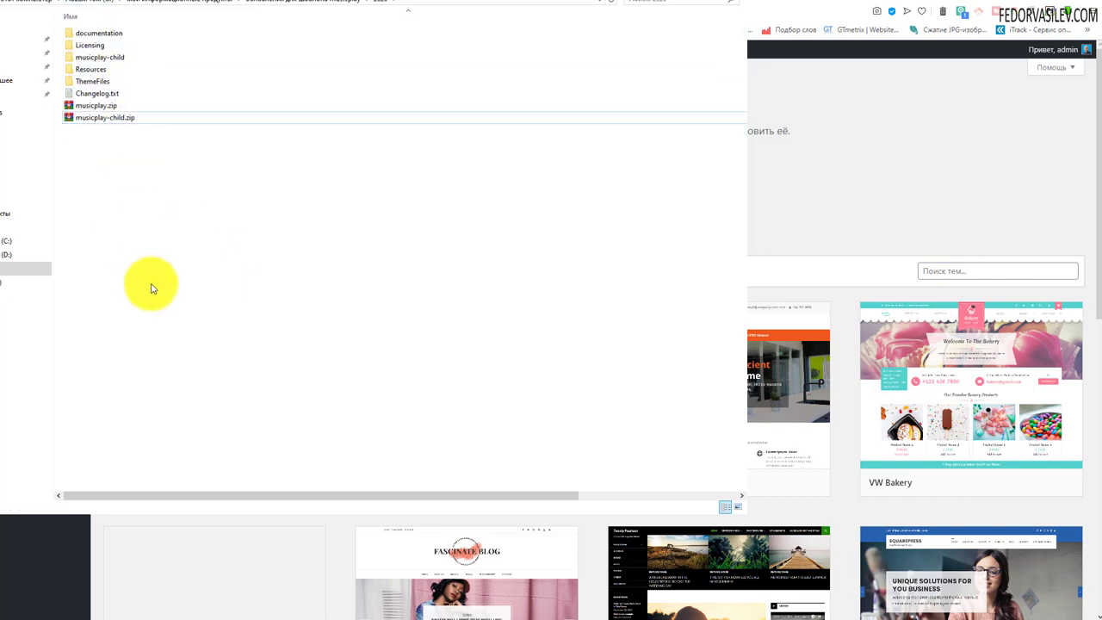
- Look inside the documentation folder at its index.html file and return to the extracted package's main folder
{"action": "left_click", "coordinate": [108, 35]}
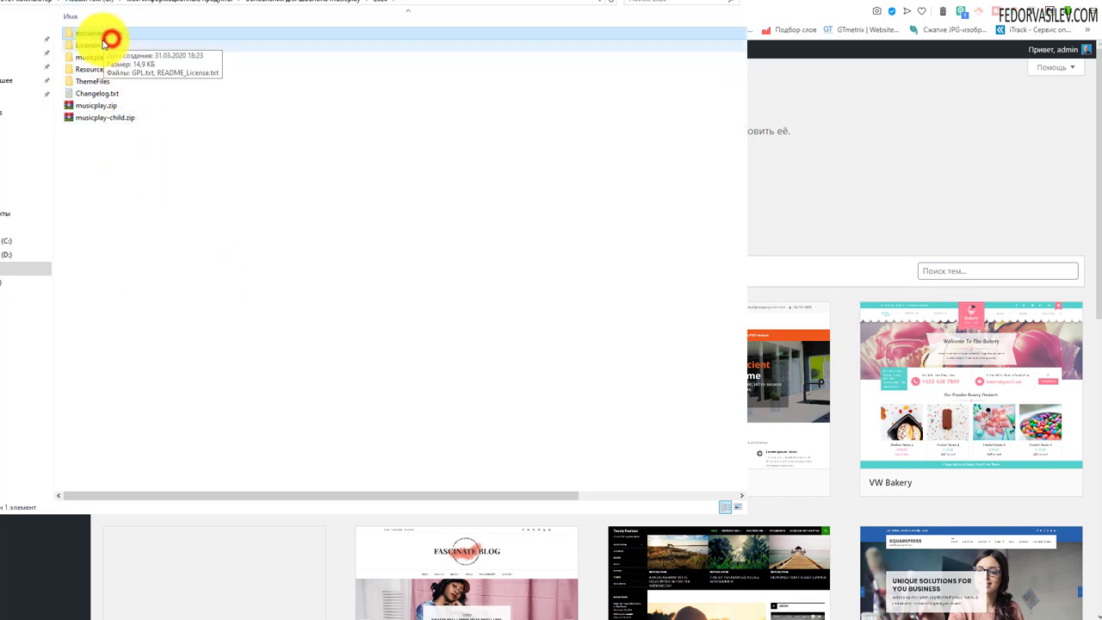
{"action": "double_click", "coordinate": [102, 34]}
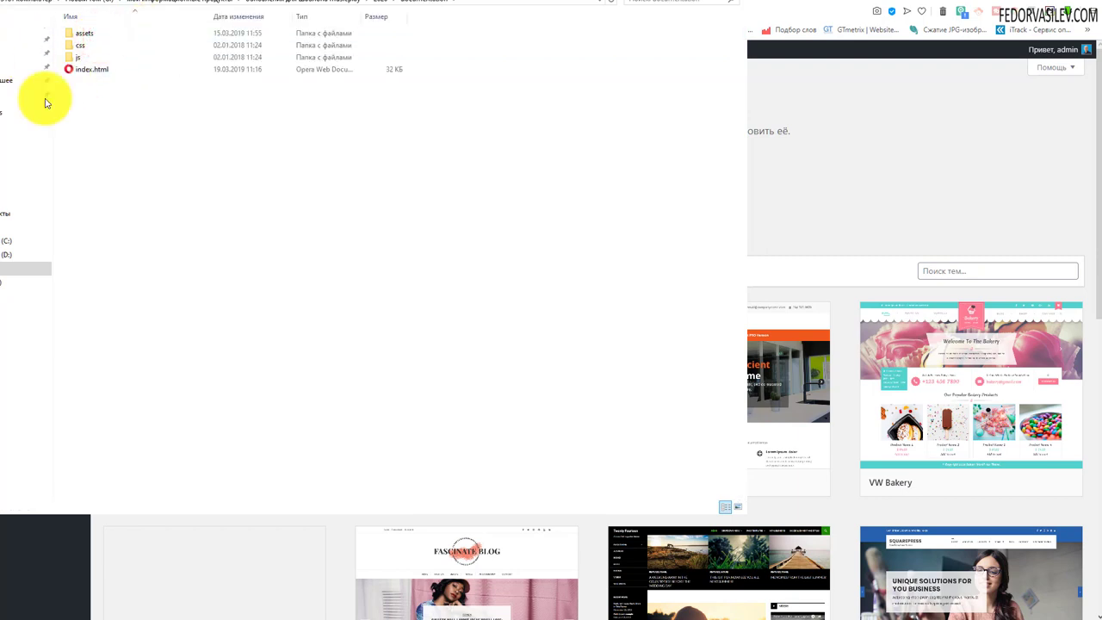
{"action": "left_click", "coordinate": [78, 69]}
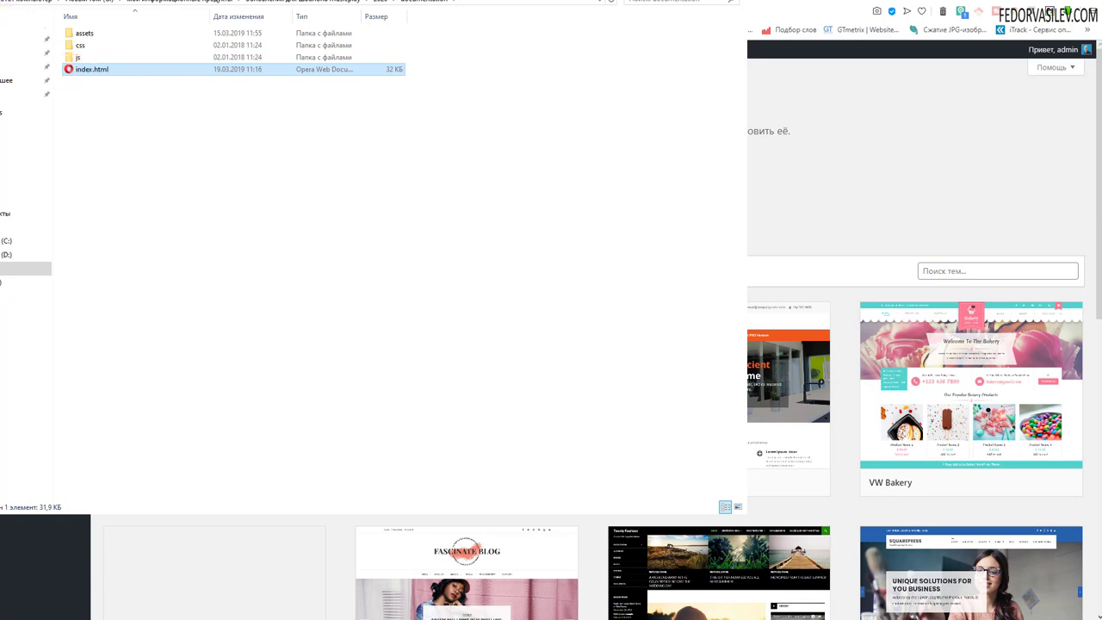
{"action": "key", "text": "BackSpace"}
{"action": "left_click", "coordinate": [86, 45]}
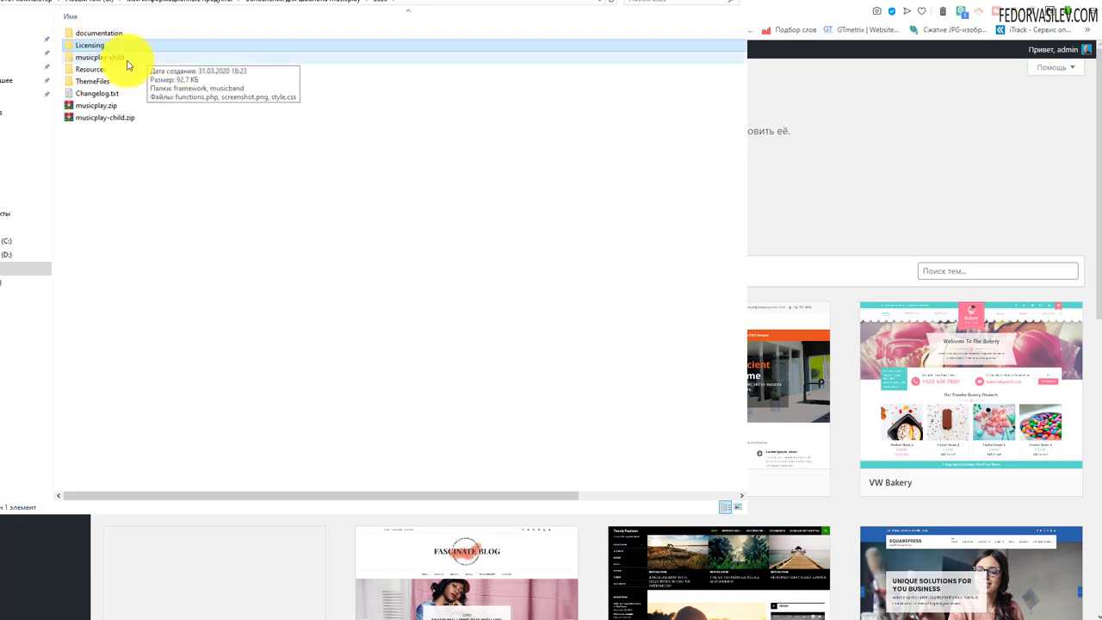
- Examine the musicplay theme folder inside ThemeFiles and go back to the package's main folder
{"action": "double_click", "coordinate": [128, 81]}
{"action": "left_click", "coordinate": [76, 34]}
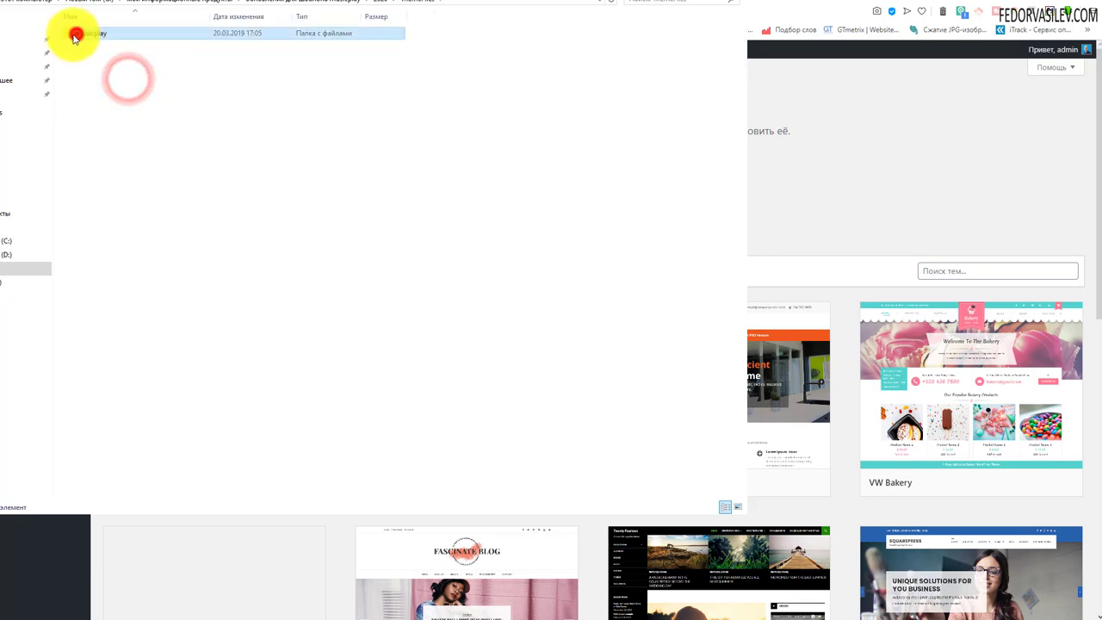
{"action": "double_click", "coordinate": [76, 35]}
{"action": "key", "text": "alt+Left"}
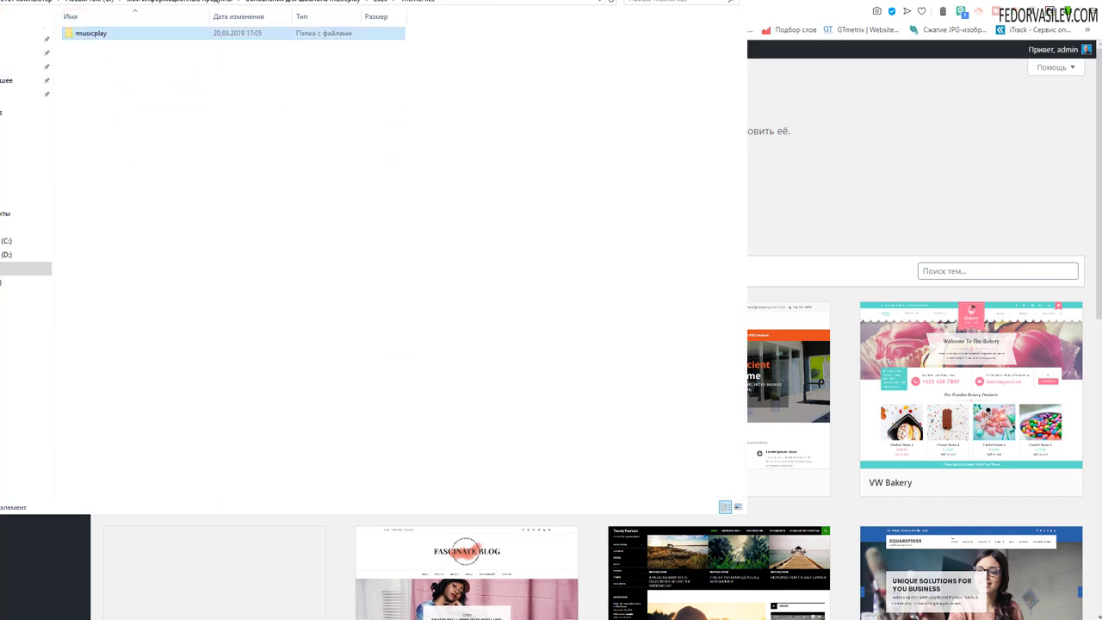
{"action": "key", "text": "alt+Left"}
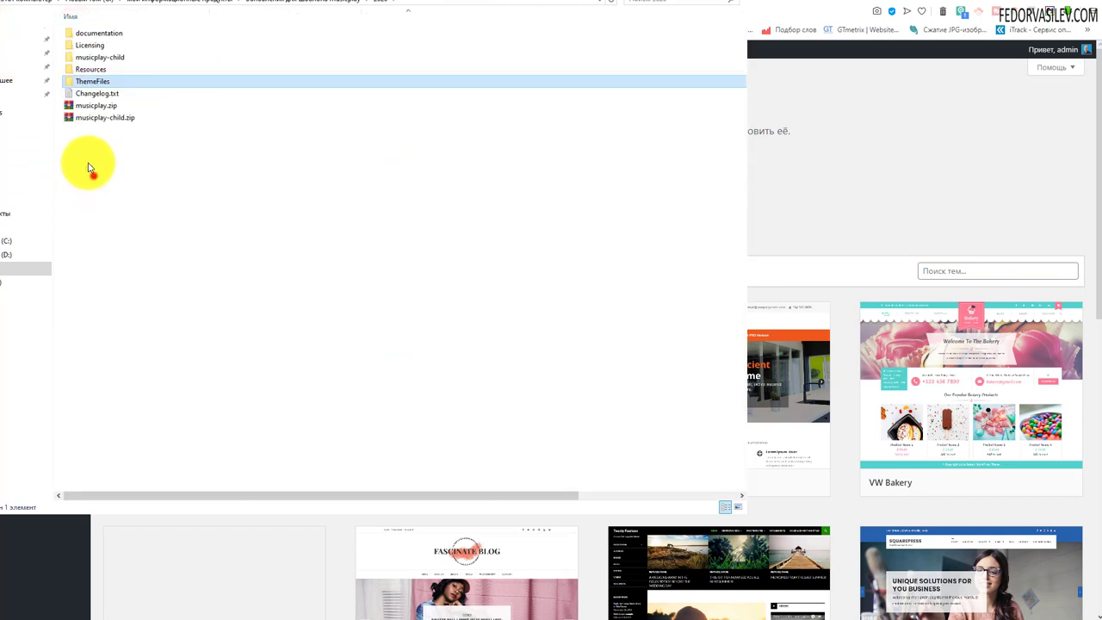
{"action": "left_click", "coordinate": [93, 175]}
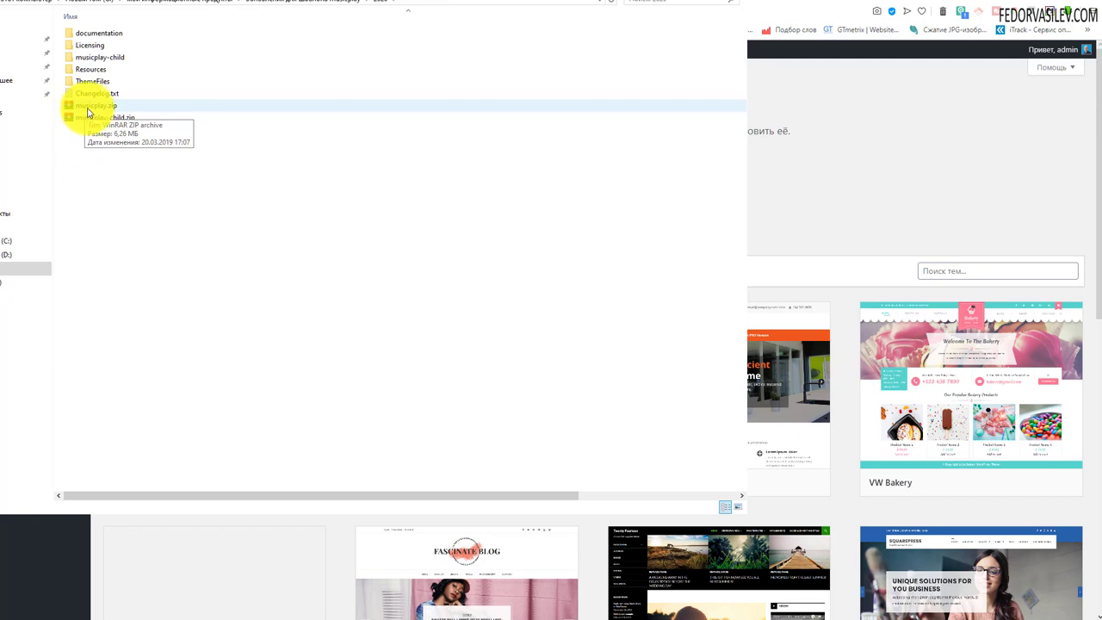
- Inspect the contents of the musicplay folder inside musicplay.zip with WinRAR and close the archive
{"action": "left_click", "coordinate": [87, 109]}
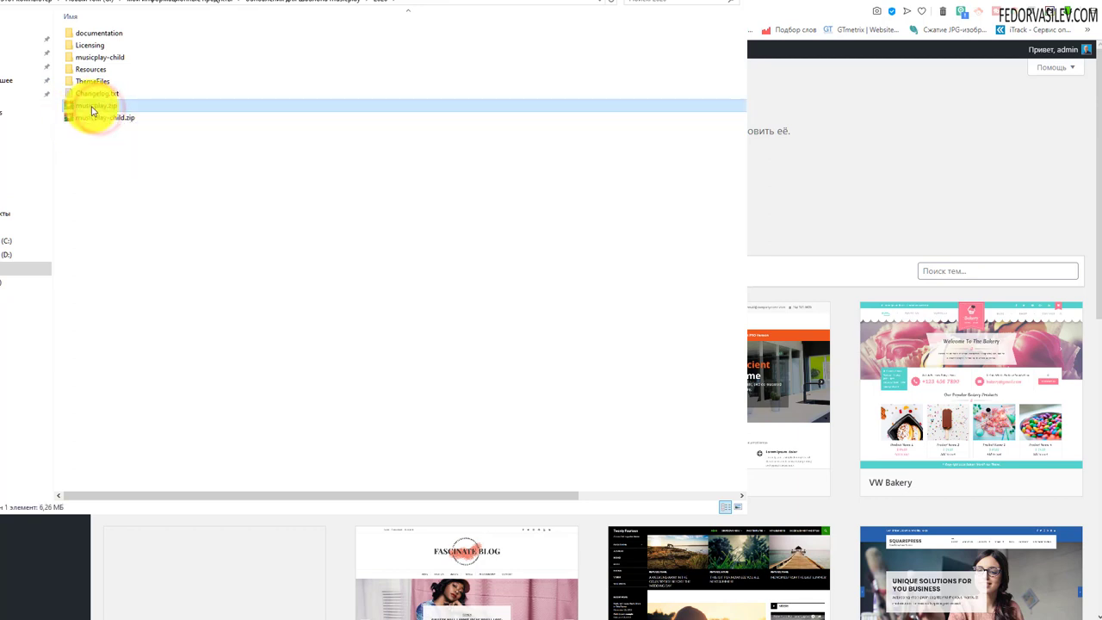
{"action": "right_click", "coordinate": [92, 110]}
{"action": "left_click", "coordinate": [114, 114]}
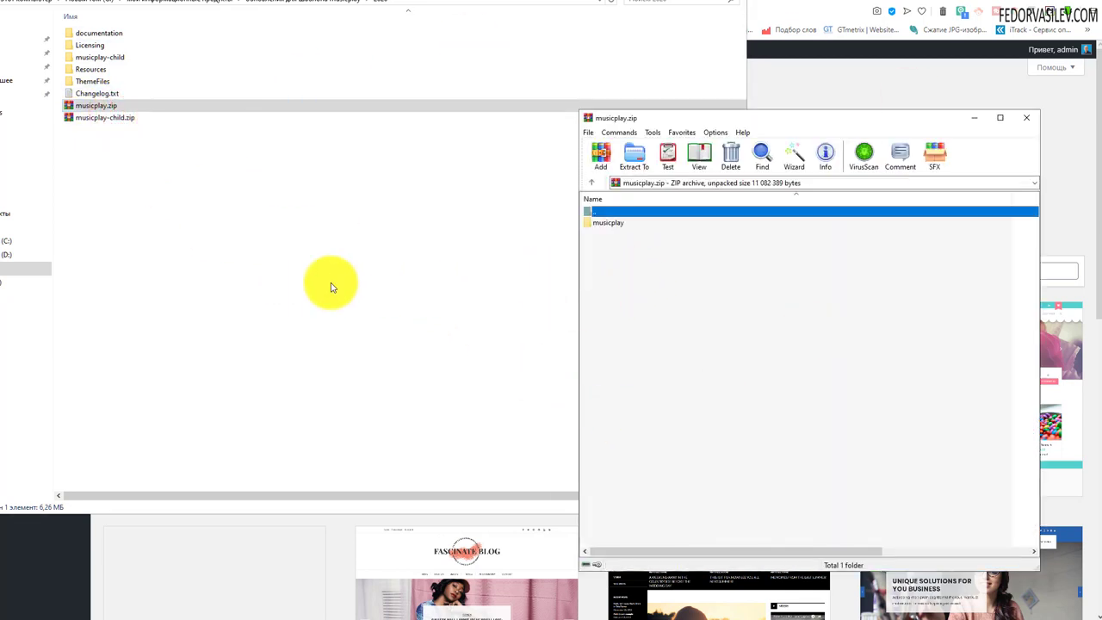
{"action": "double_click", "coordinate": [608, 222]}
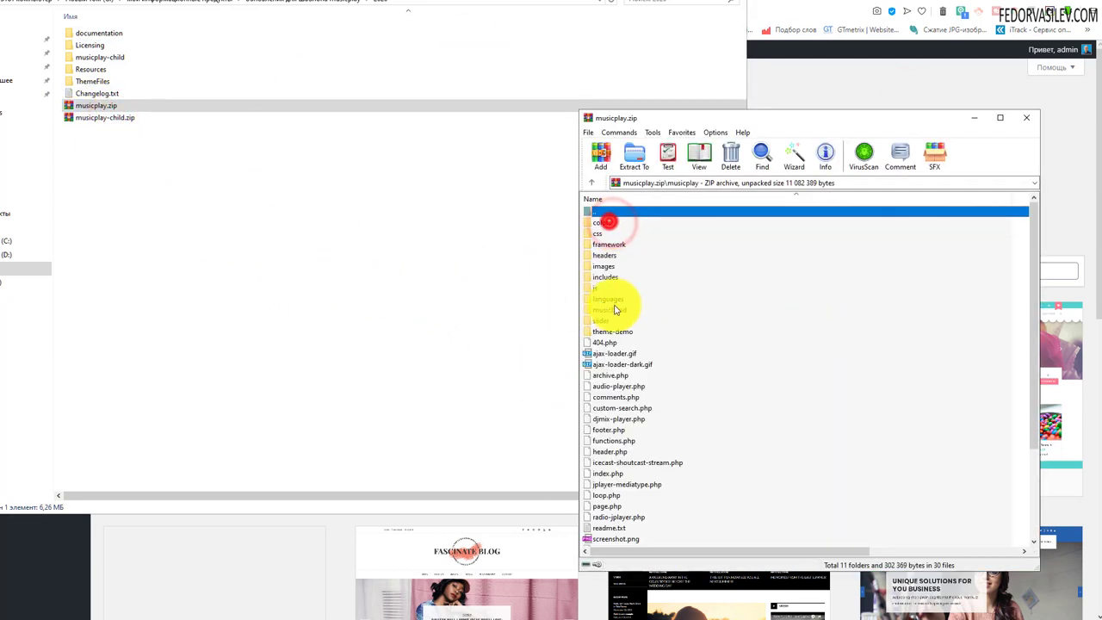
{"action": "scroll", "coordinate": [646, 379], "scroll_direction": "down", "scroll_amount": 4}
{"action": "scroll", "coordinate": [651, 382], "scroll_direction": "up", "scroll_amount": 4}
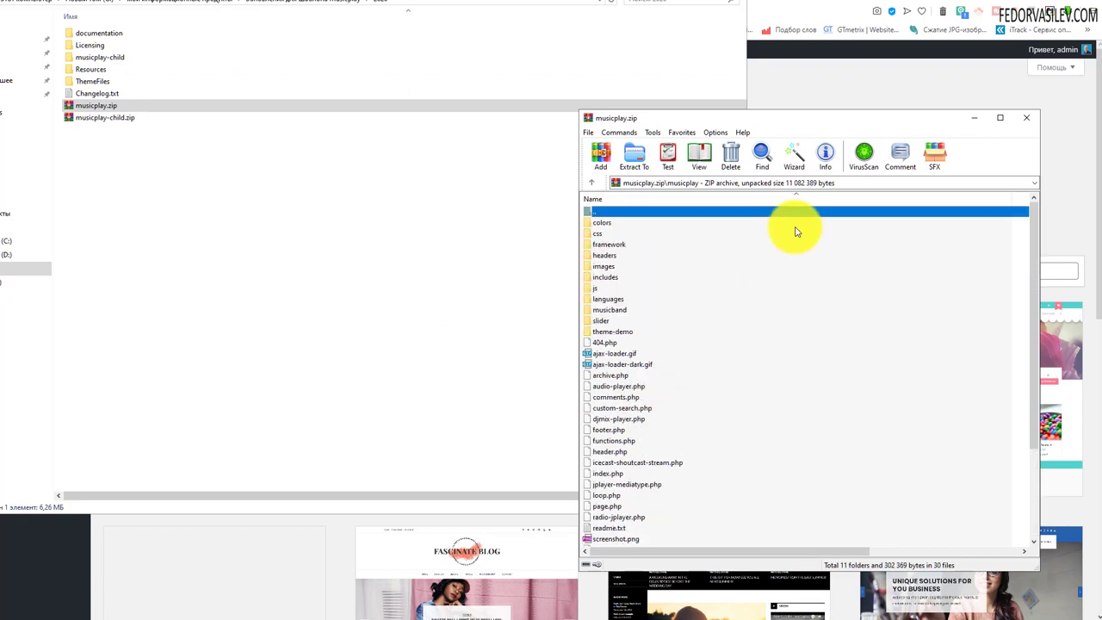
{"action": "left_click", "coordinate": [1024, 115]}
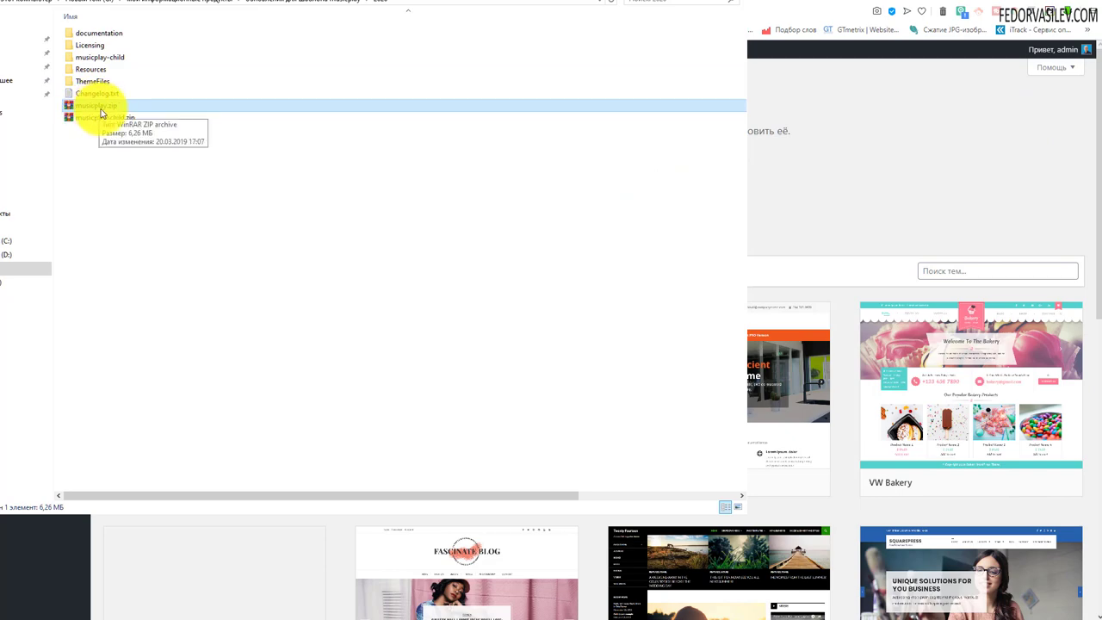
- Extract musicplay.zip into the current folder and open the extracted musicplay folder
{"action": "right_click", "coordinate": [98, 108]}
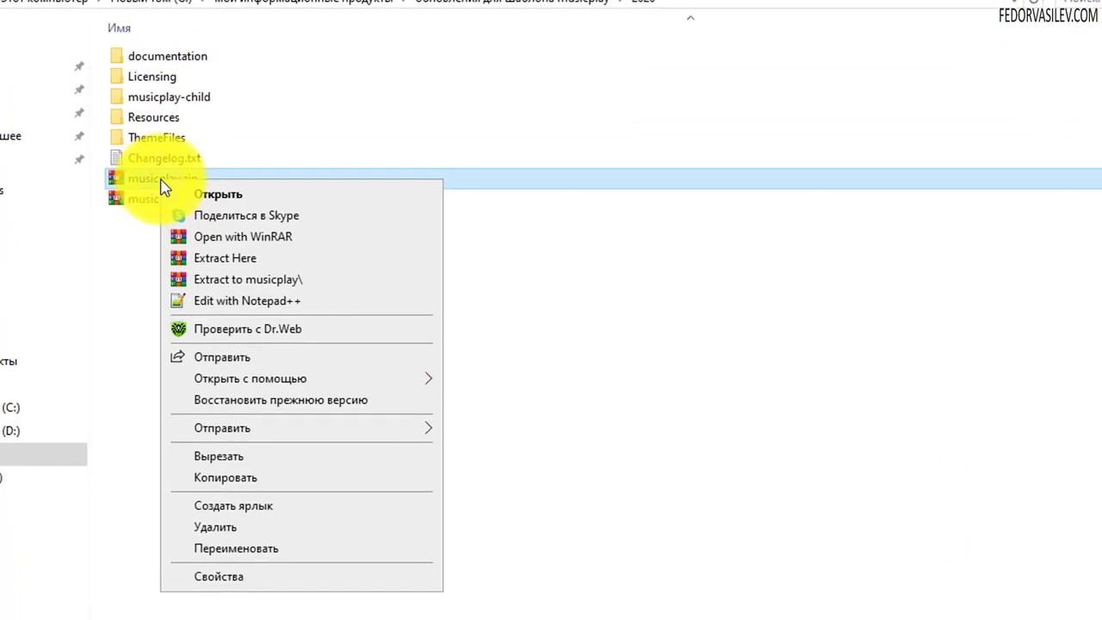
{"action": "left_click", "coordinate": [220, 258]}
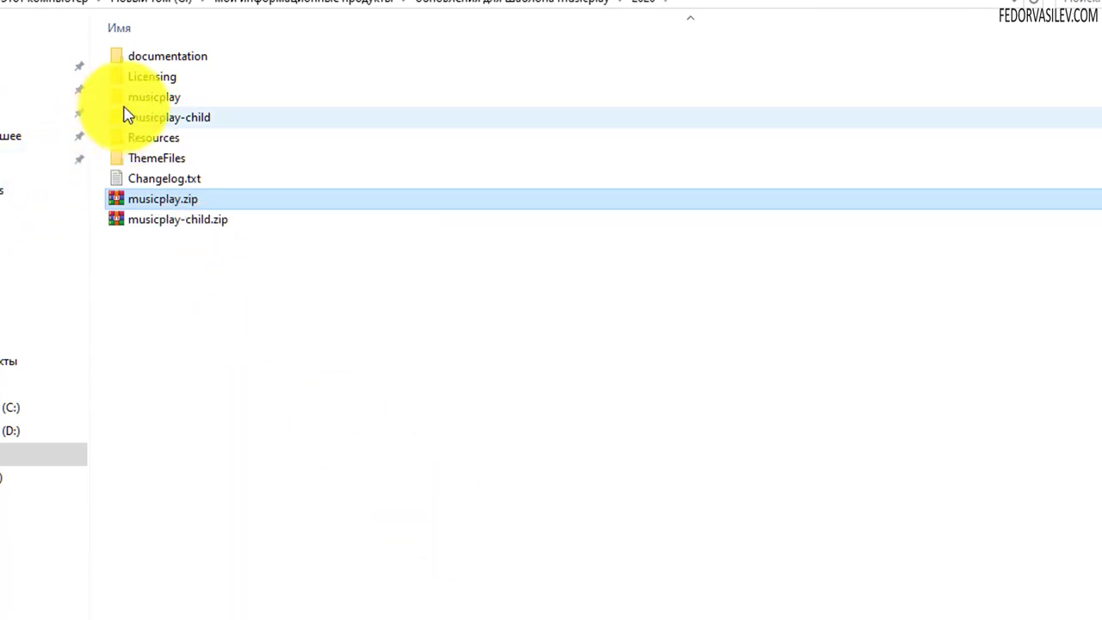
{"action": "left_click", "coordinate": [128, 97]}
{"action": "double_click", "coordinate": [155, 97]}
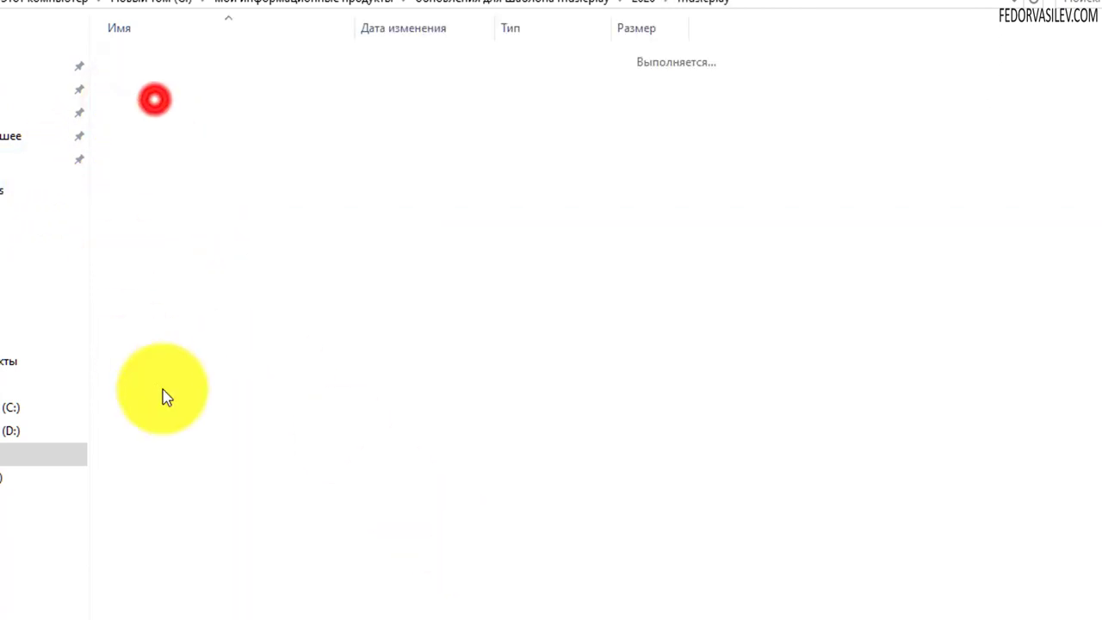
- Select all files and subfolders inside the extracted musicplay theme folder
{"action": "key", "text": "ctrl+a"}
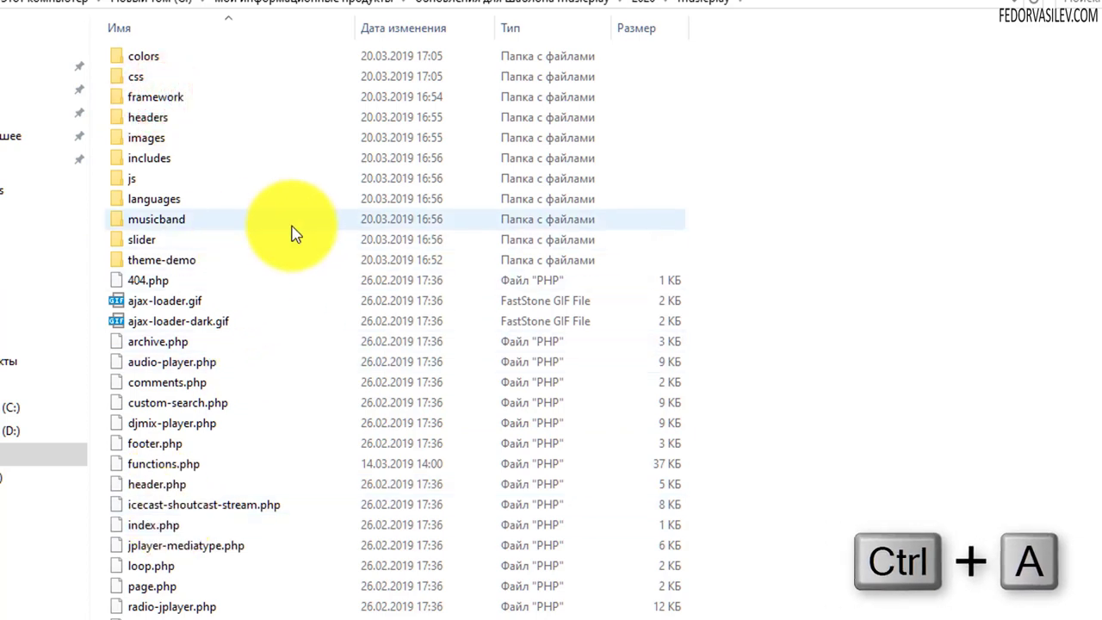
{"action": "key", "text": "ctrl+a"}
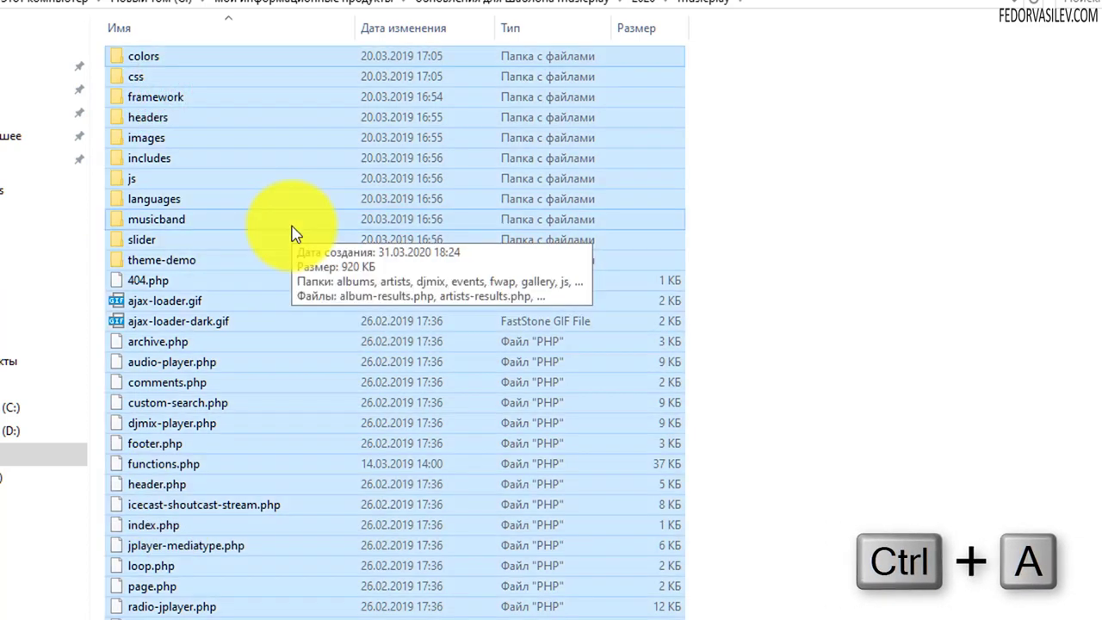
{"action": "scroll", "coordinate": [307, 275], "scroll_direction": "down", "scroll_amount": 1}
{"action": "scroll", "coordinate": [295, 246], "scroll_direction": "up", "scroll_amount": 1}
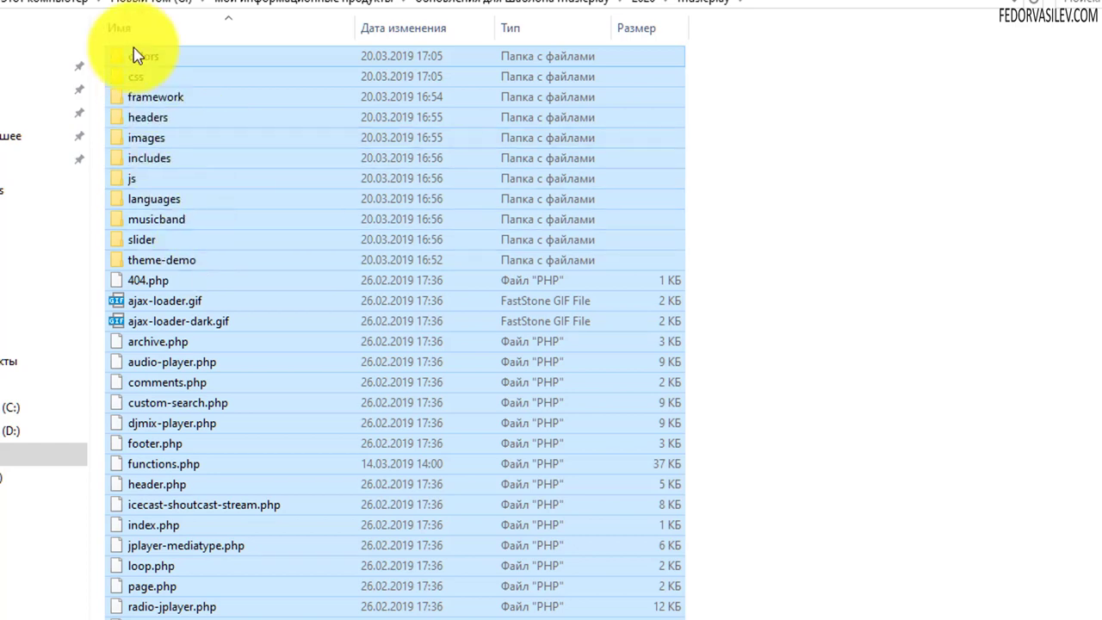
- Compress the selected theme files and folders into musicplay.zip in ZIP format, with testing of archived files enabled
{"action": "scroll", "coordinate": [155, 594], "scroll_direction": "down", "scroll_amount": 1}
{"action": "scroll", "coordinate": [159, 275], "scroll_direction": "up", "scroll_amount": 1}
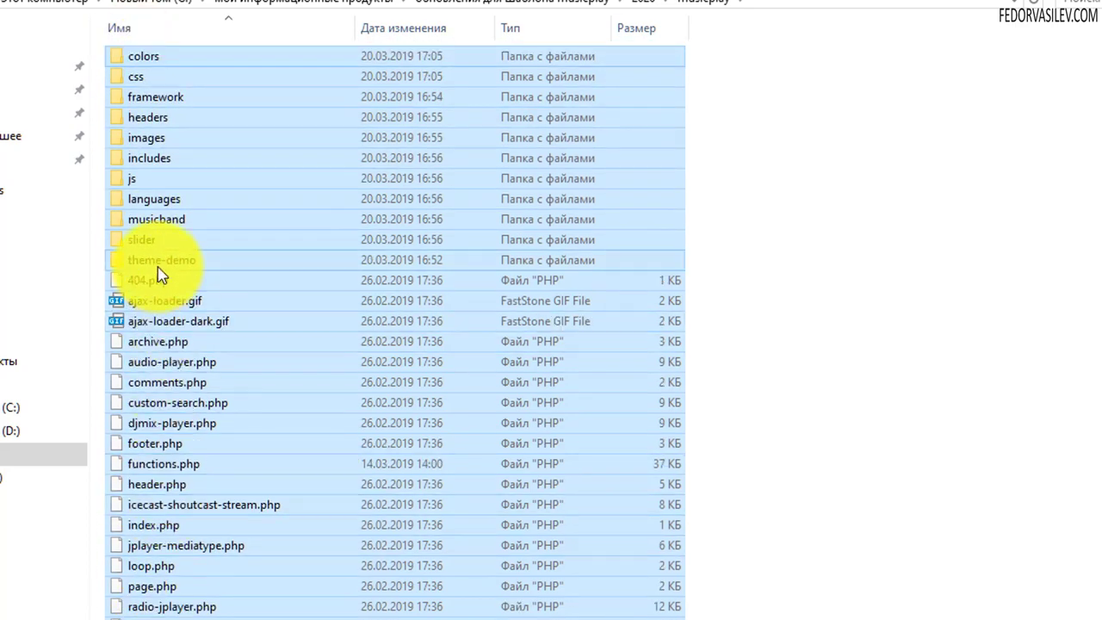
{"action": "right_click", "coordinate": [157, 207]}
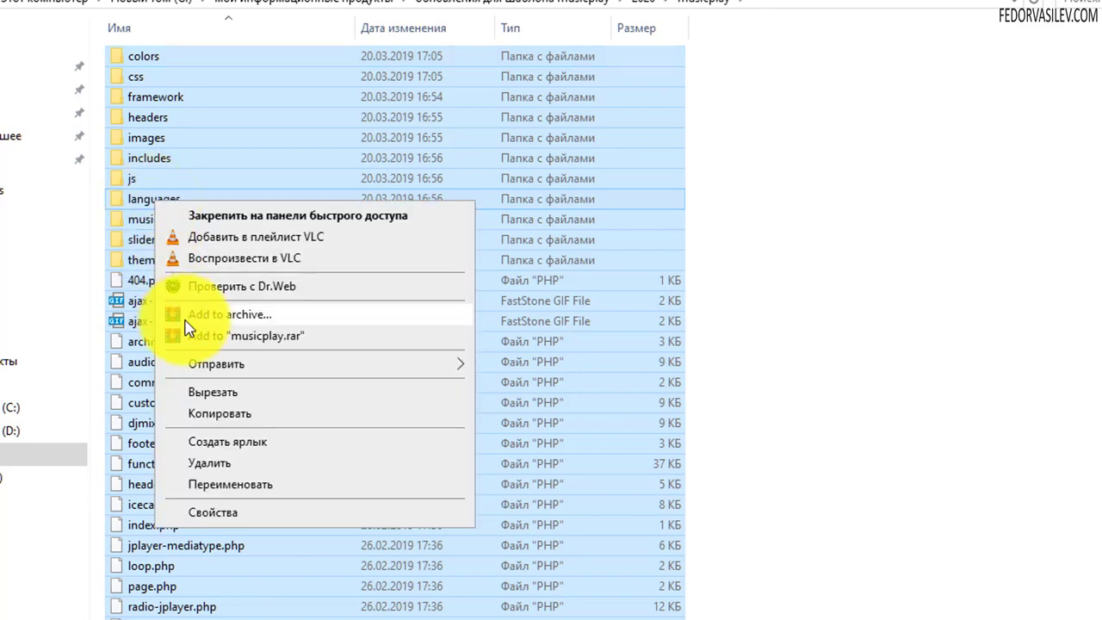
{"action": "left_click", "coordinate": [219, 315]}
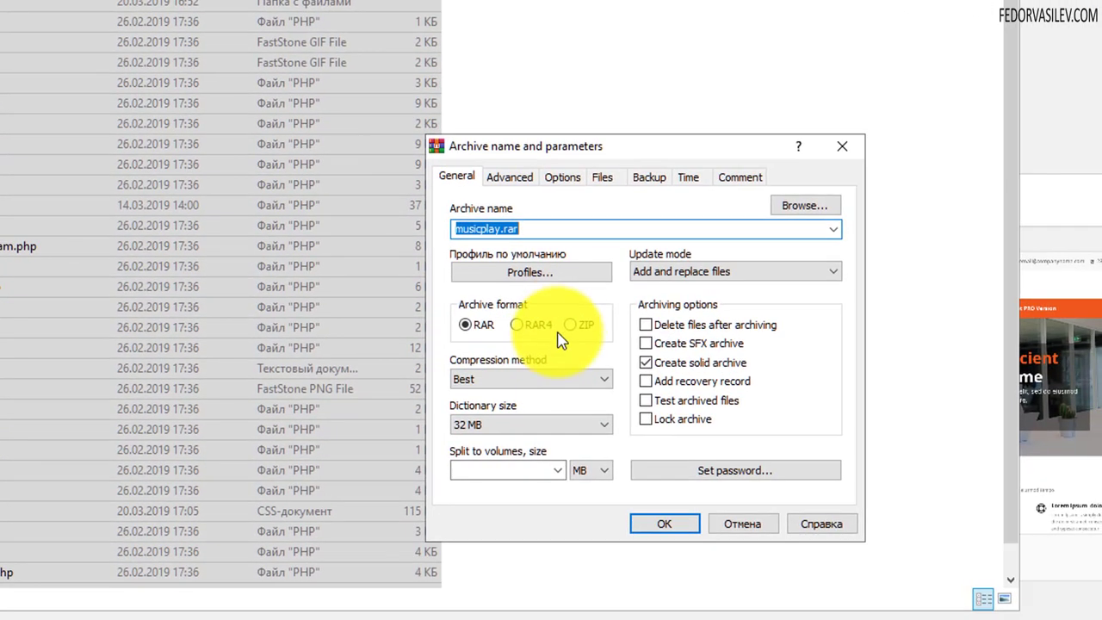
{"action": "left_click", "coordinate": [813, 583]}
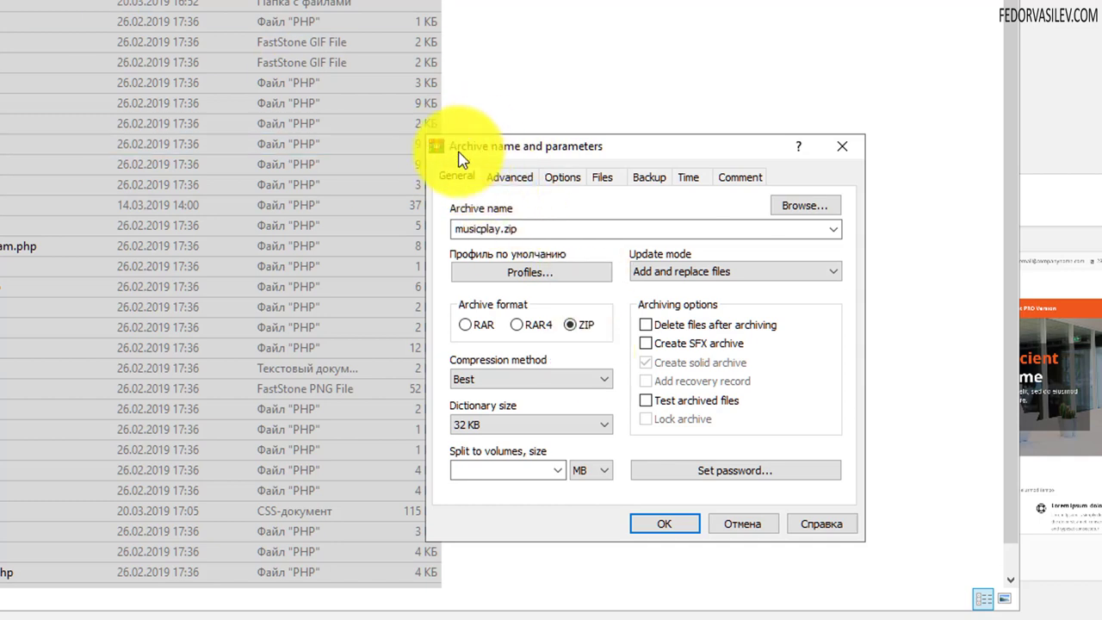
{"action": "left_click", "coordinate": [546, 228]}
{"action": "left_click_drag", "start_coordinate": [476, 228], "coordinate": [406, 233]}
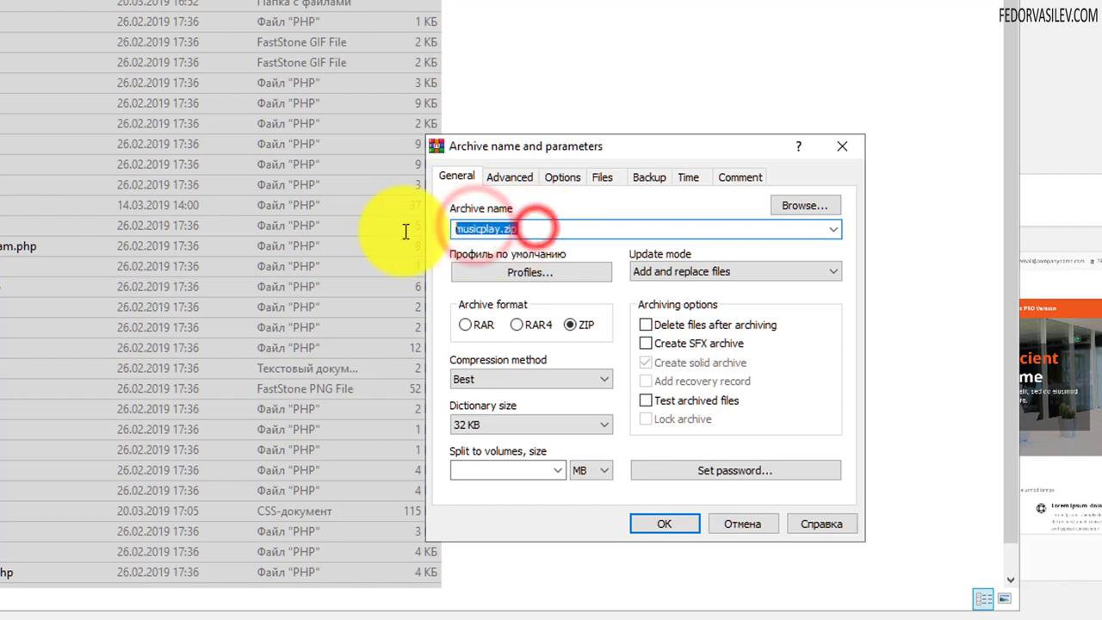
{"action": "left_click", "coordinate": [646, 401]}
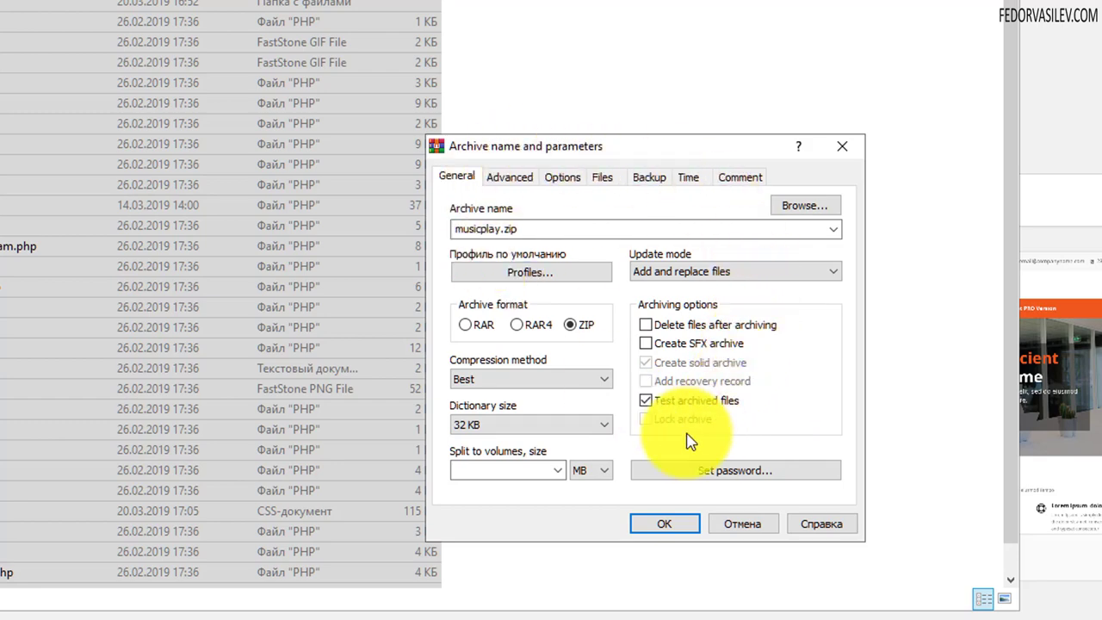
{"action": "left_click", "coordinate": [664, 523]}
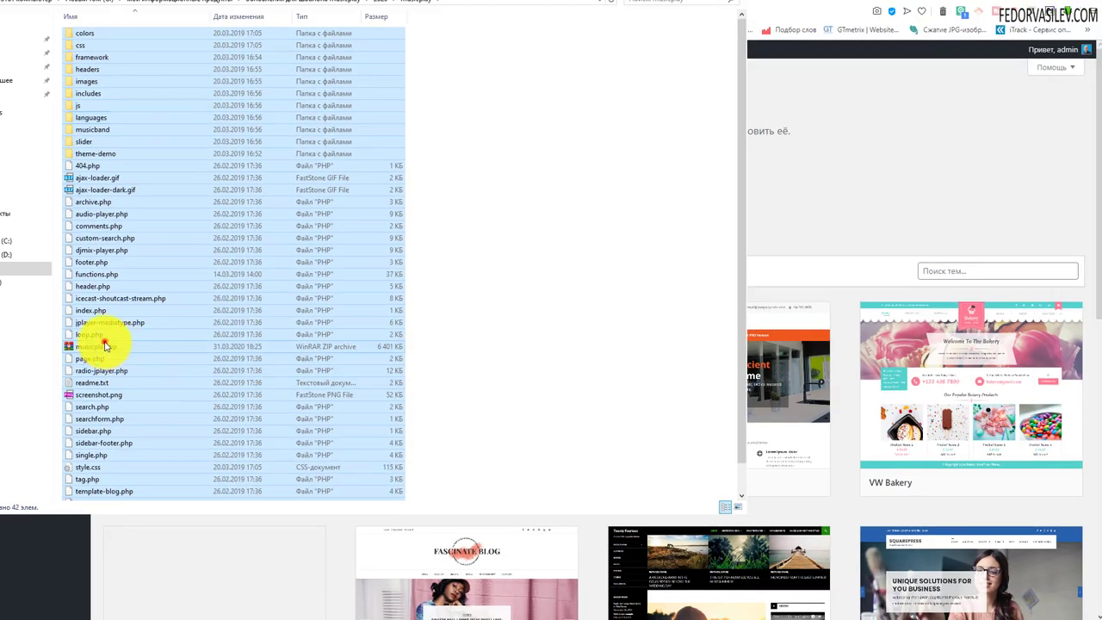
- Inspect the root contents of the newly created musicplay.zip with WinRAR and close the archive
{"action": "left_click", "coordinate": [86, 349]}
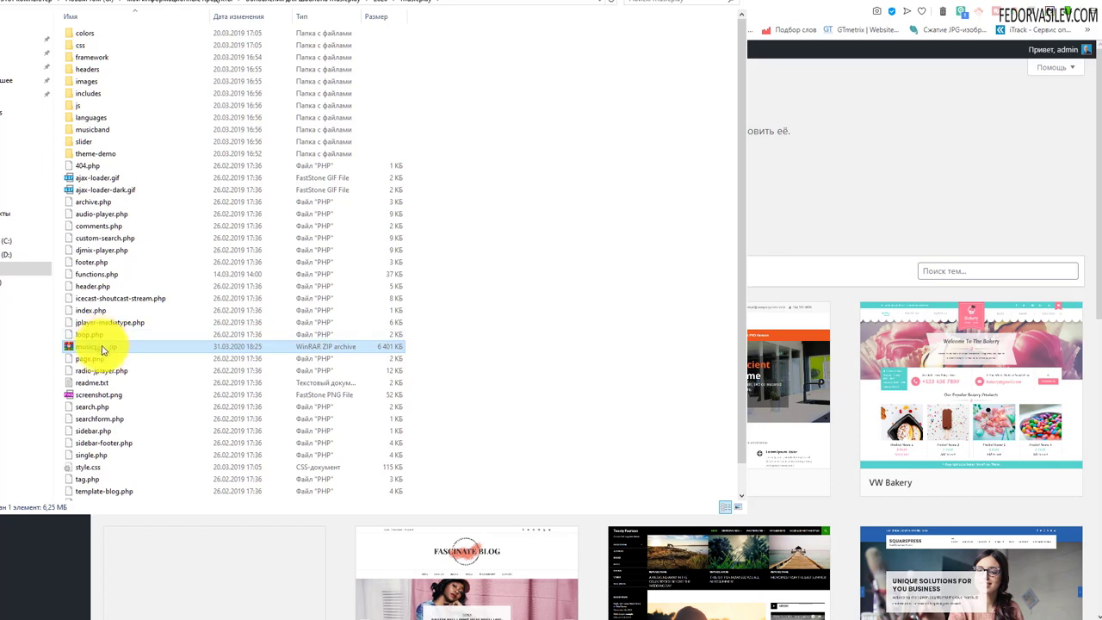
{"action": "right_click", "coordinate": [100, 347]}
{"action": "left_click", "coordinate": [130, 353]}
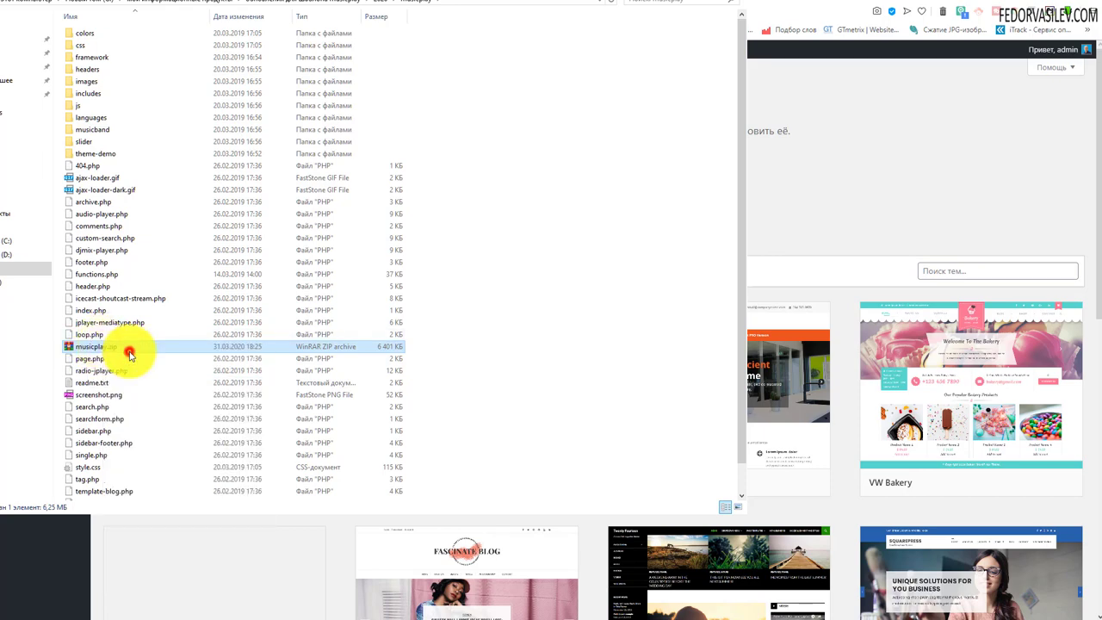
{"action": "left_click_drag", "start_coordinate": [714, 119], "coordinate": [369, 49]}
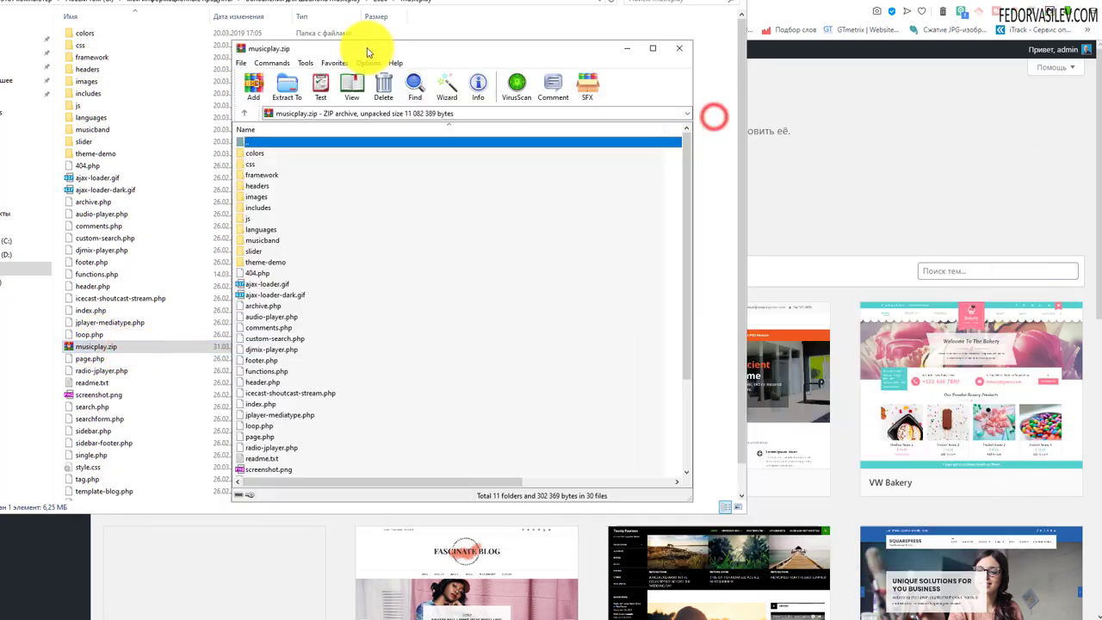
{"action": "left_click_drag", "start_coordinate": [246, 147], "coordinate": [249, 232]}
{"action": "left_click", "coordinate": [679, 48]}
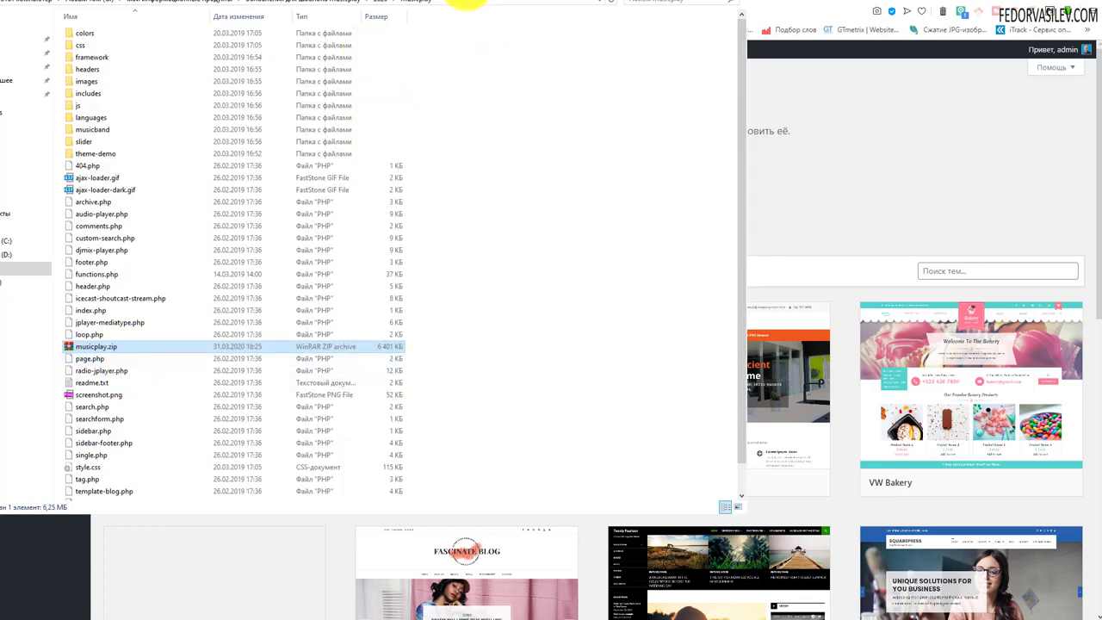
- Choose the new musicplay.zip as the file in the WordPress theme upload form and install the theme
{"action": "left_click_drag", "start_coordinate": [465, 3], "coordinate": [730, 336]}
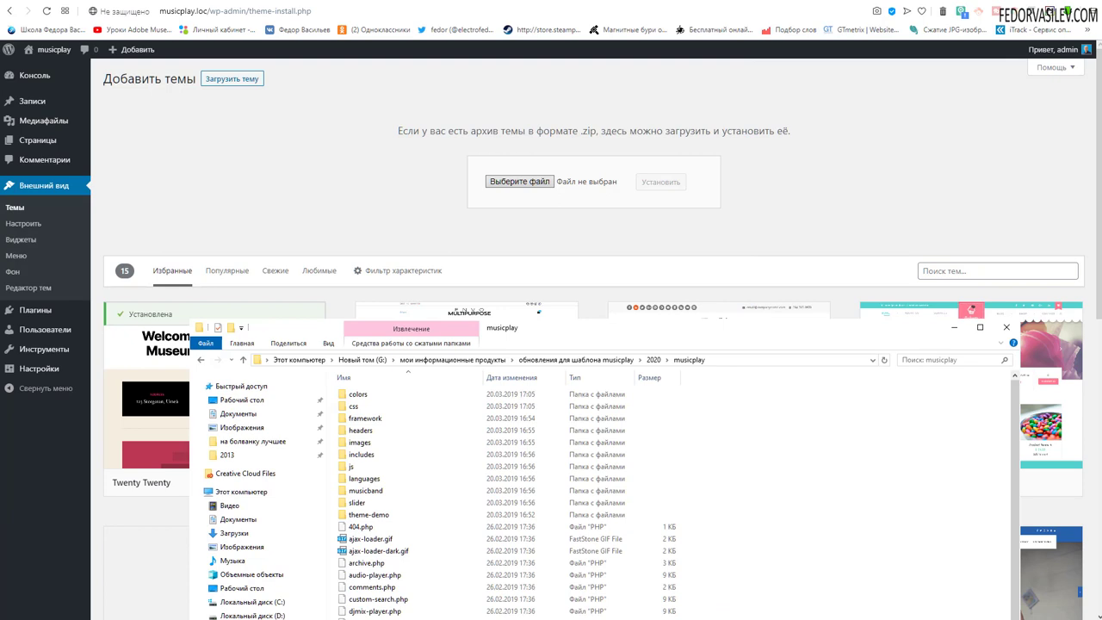
{"action": "left_click_drag", "start_coordinate": [370, 613], "coordinate": [564, 182]}
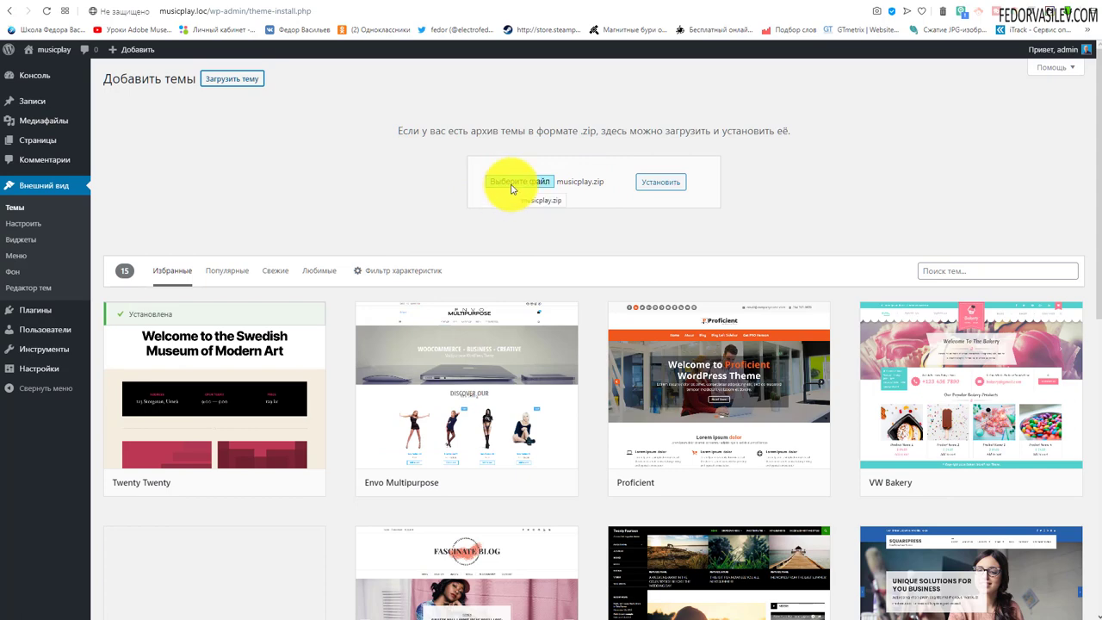
{"action": "left_click", "coordinate": [652, 183]}
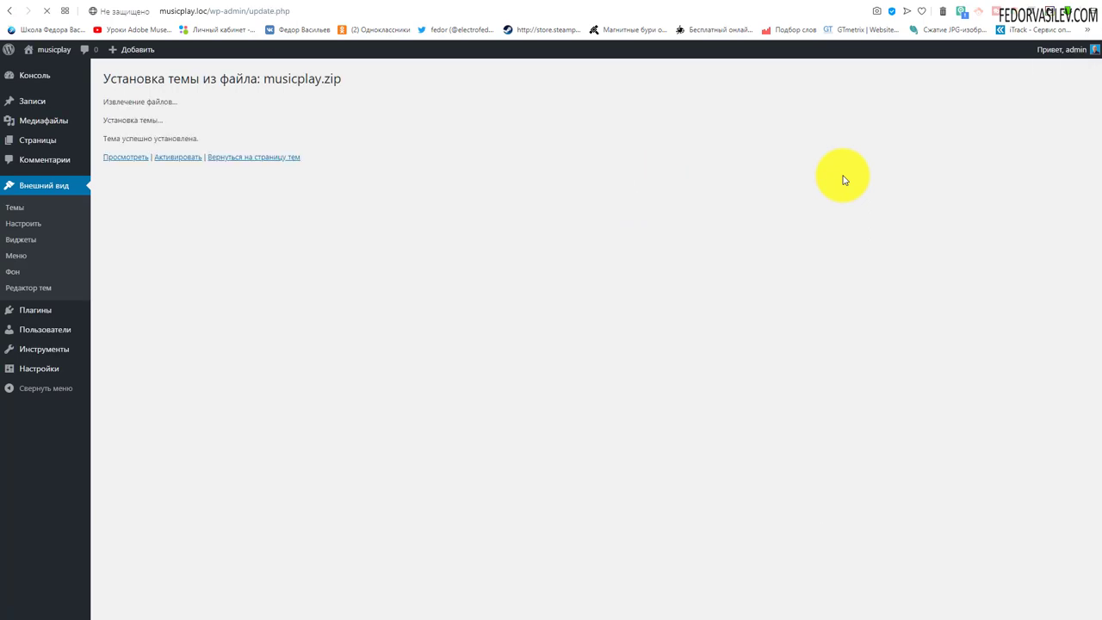
- Review the installation result reported for musicplay.zip
{"action": "left_click", "coordinate": [206, 139]}
{"action": "left_click_drag", "start_coordinate": [207, 139], "coordinate": [103, 139]}
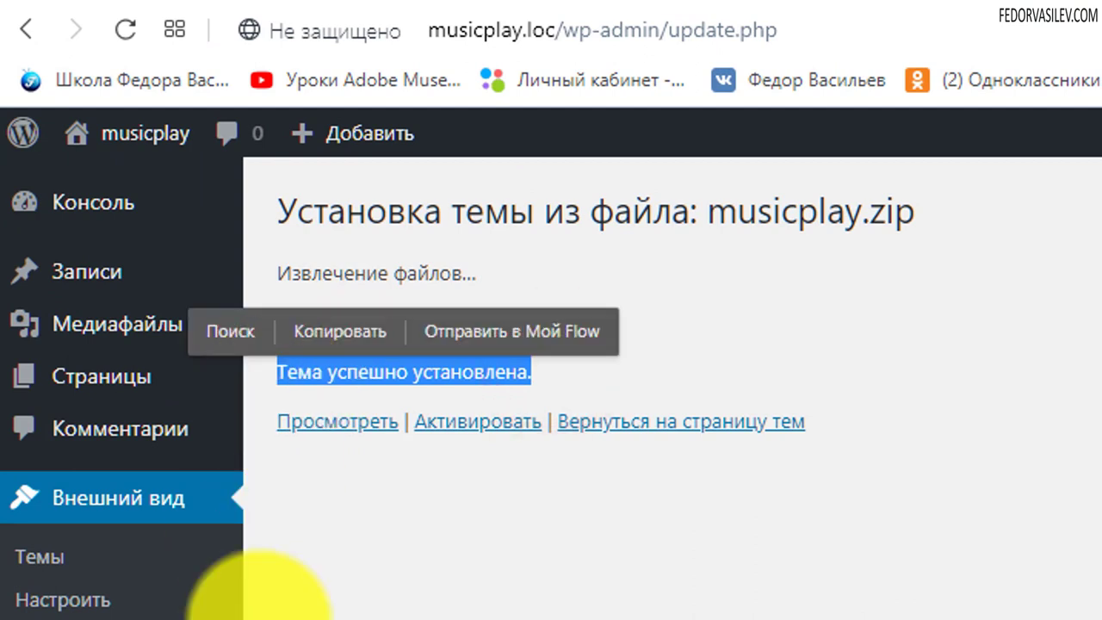
{"action": "left_click", "coordinate": [434, 603]}
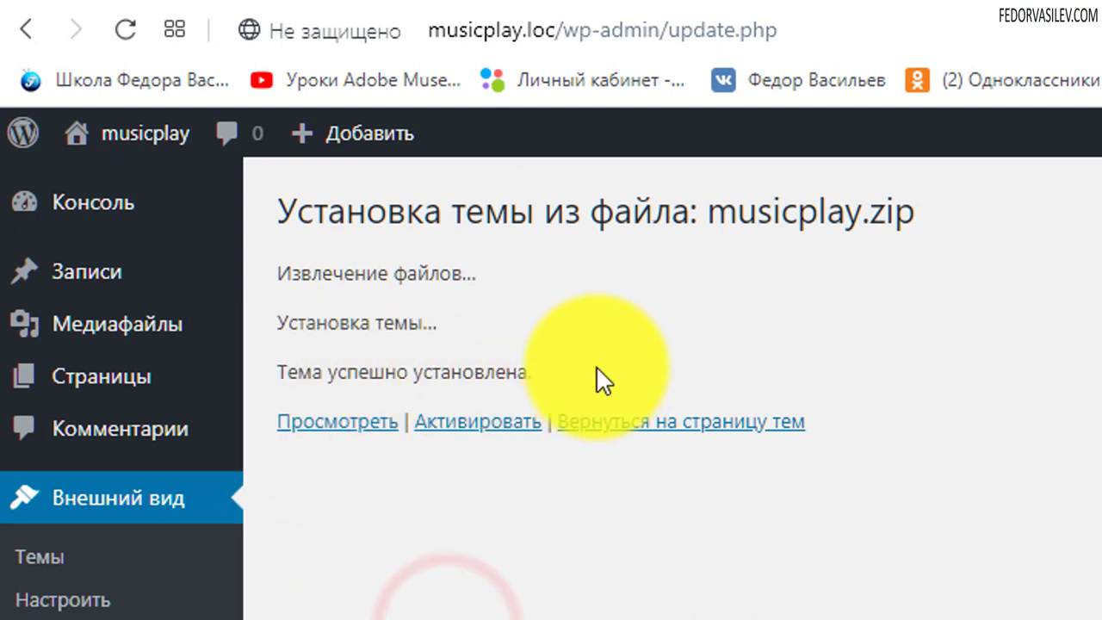
{"action": "left_click_drag", "start_coordinate": [596, 369], "coordinate": [340, 371]}
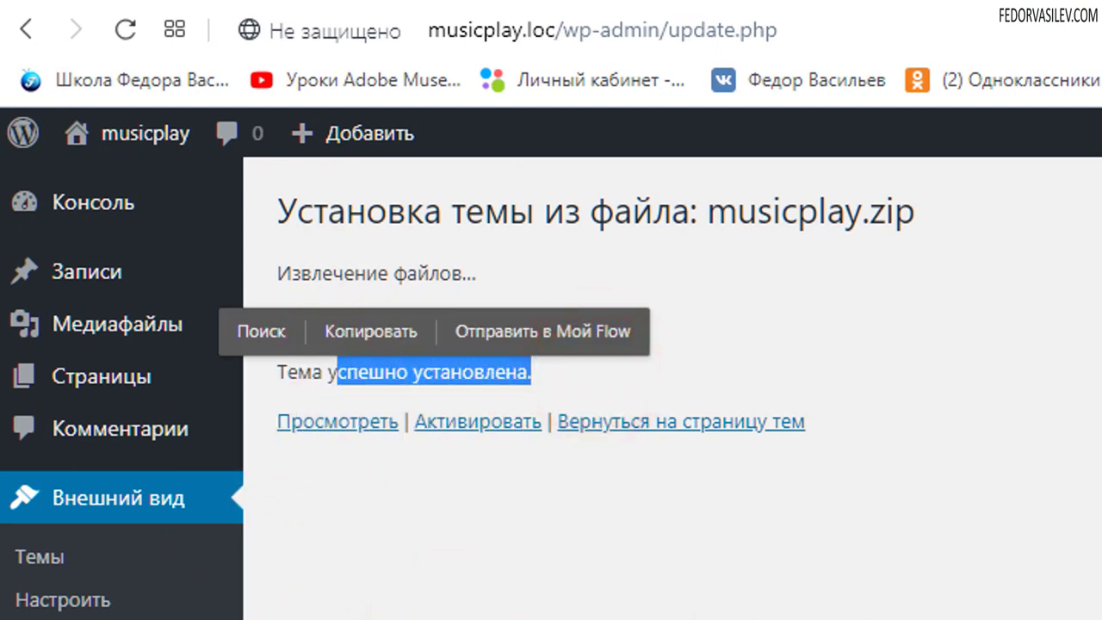
{"action": "left_click", "coordinate": [626, 619]}
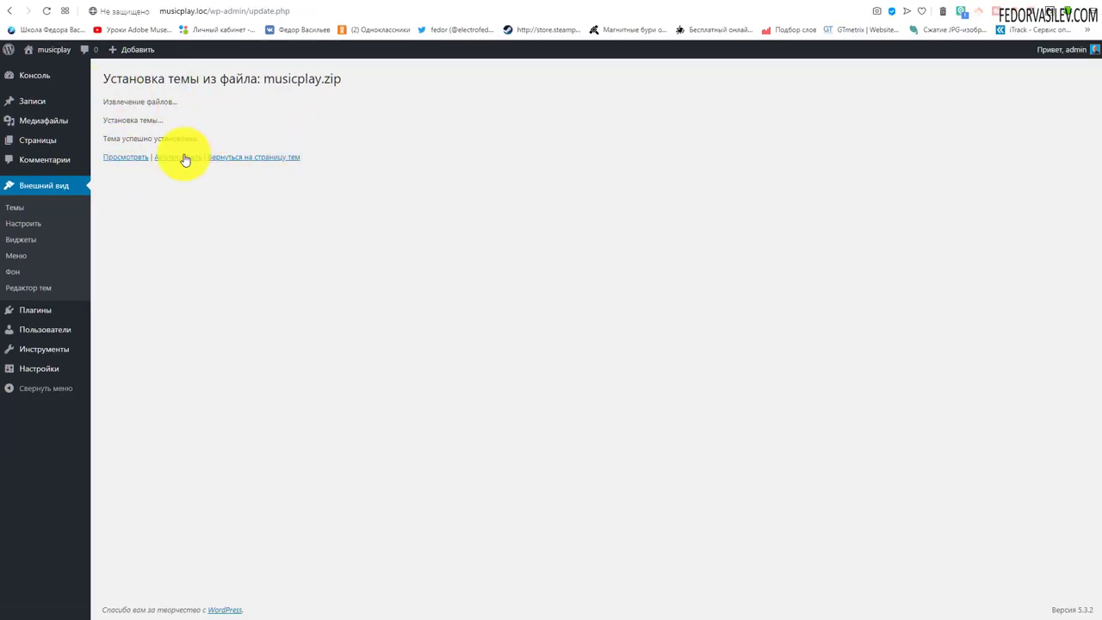
{"action": "left_click_drag", "start_coordinate": [125, 139], "coordinate": [199, 138]}
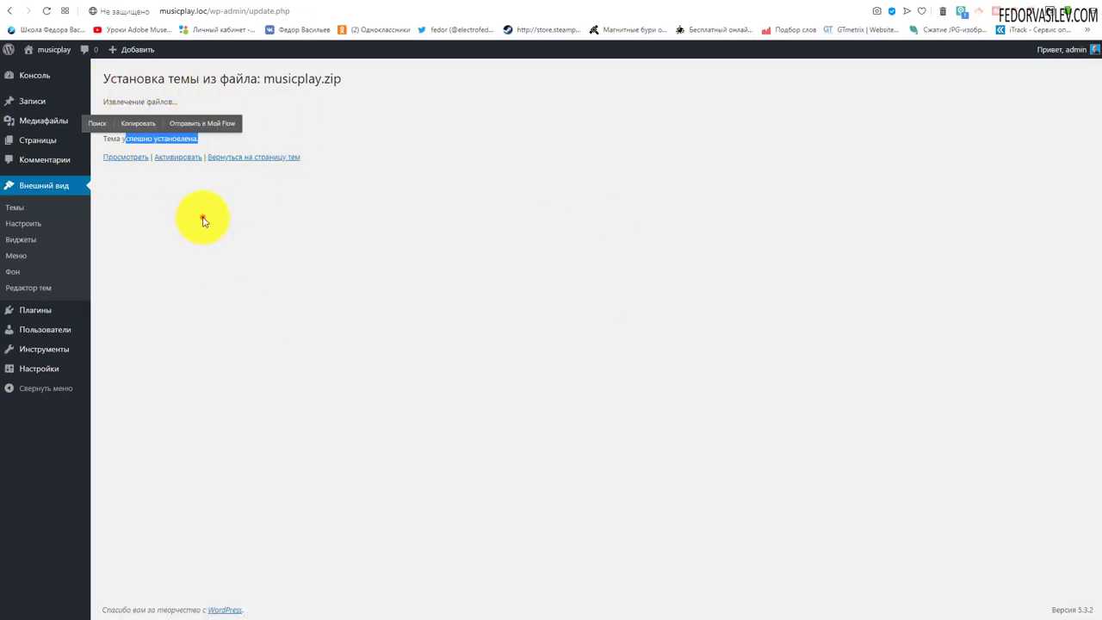
{"action": "left_click", "coordinate": [203, 222]}
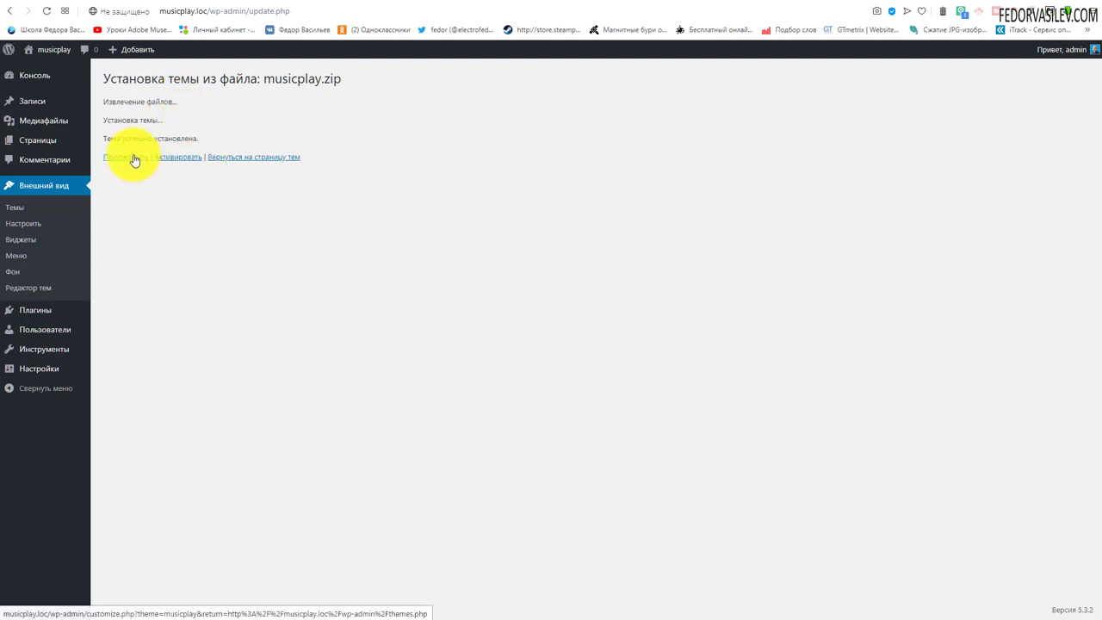
- Activate the newly installed MusicPlay theme on the WordPress site
{"action": "left_click", "coordinate": [180, 159]}
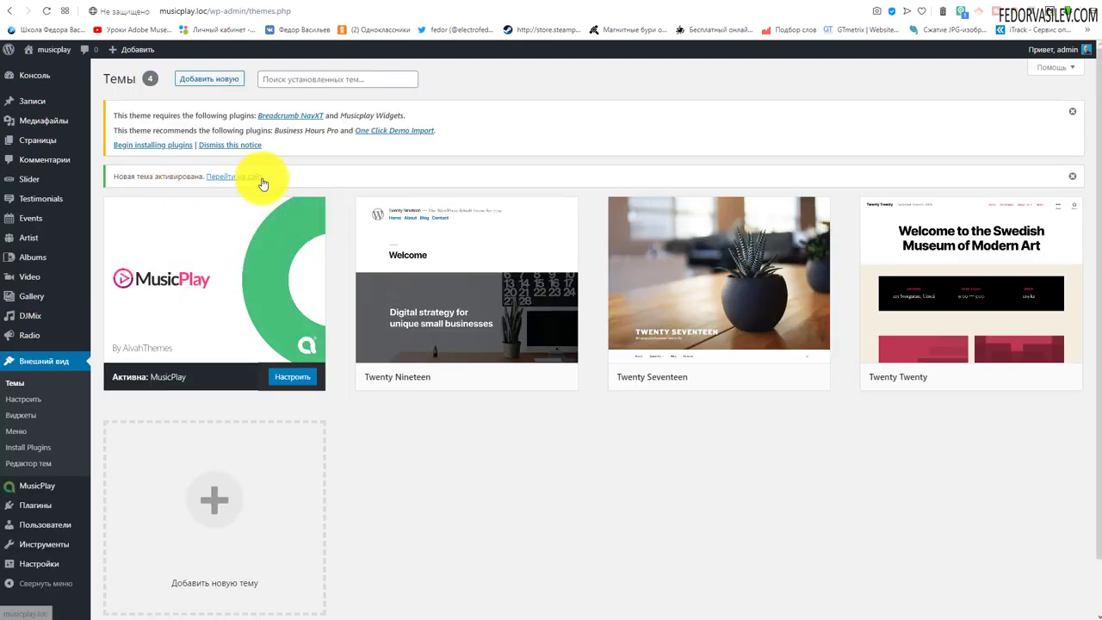
{"action": "left_click_drag", "start_coordinate": [261, 176], "coordinate": [196, 179]}
{"action": "left_click", "coordinate": [411, 489]}
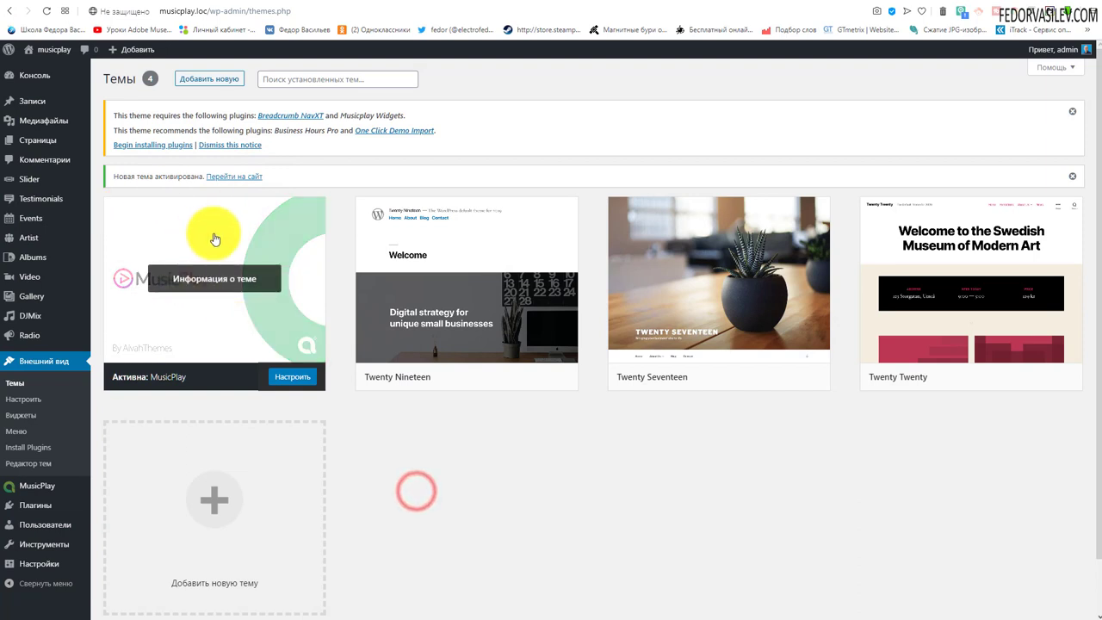
- View the MusicPlay theme's details, check its version, and close the details window
{"action": "left_click", "coordinate": [246, 282]}
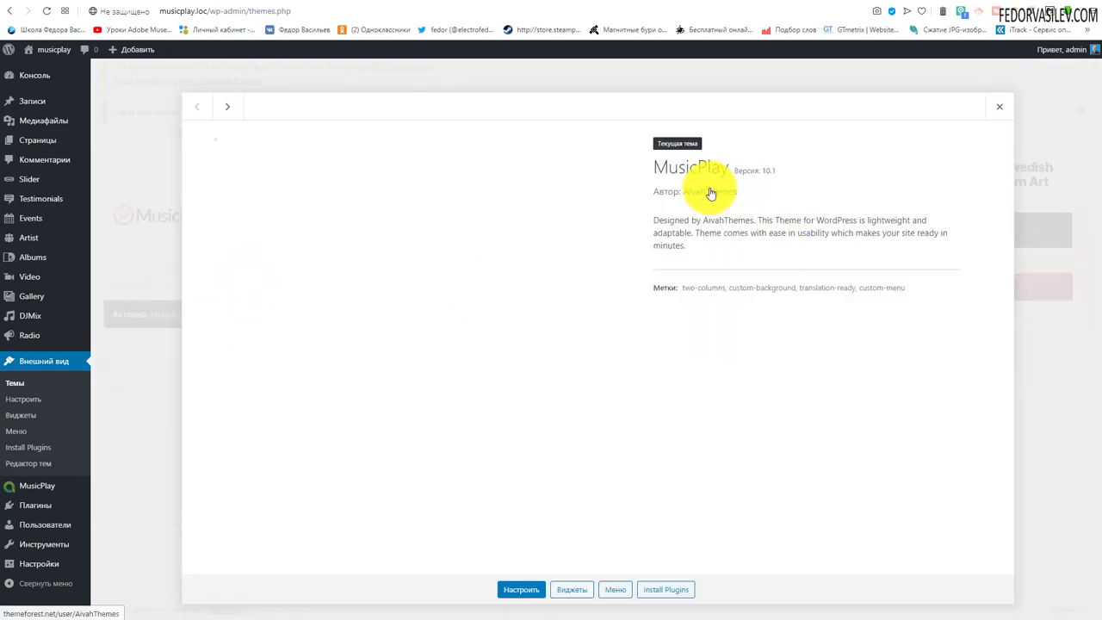
{"action": "left_click_drag", "start_coordinate": [775, 171], "coordinate": [733, 171]}
{"action": "left_click", "coordinate": [776, 171]}
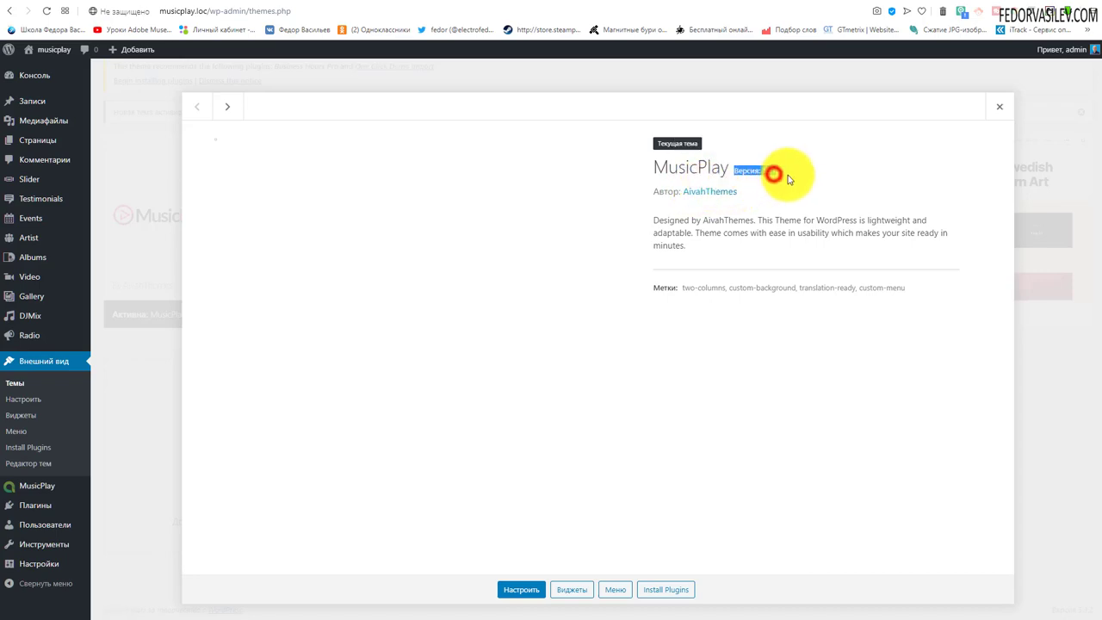
{"action": "left_click", "coordinate": [992, 112]}
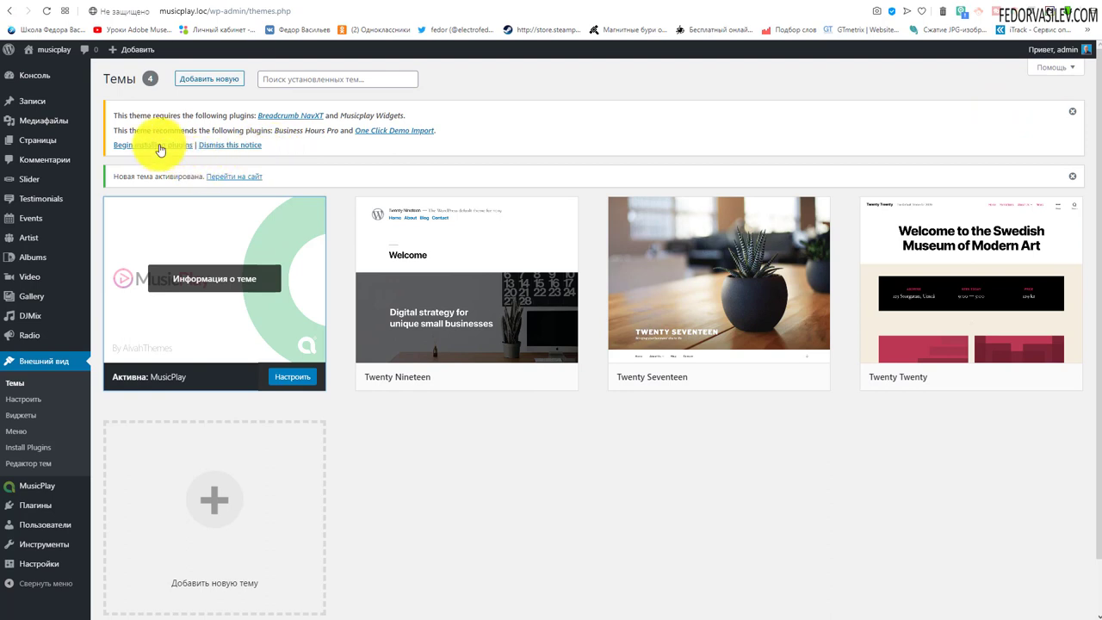
- Read the notice about the plugins that the MusicPlay theme requires and recommends
{"action": "left_click_drag", "start_coordinate": [115, 115], "coordinate": [356, 142]}
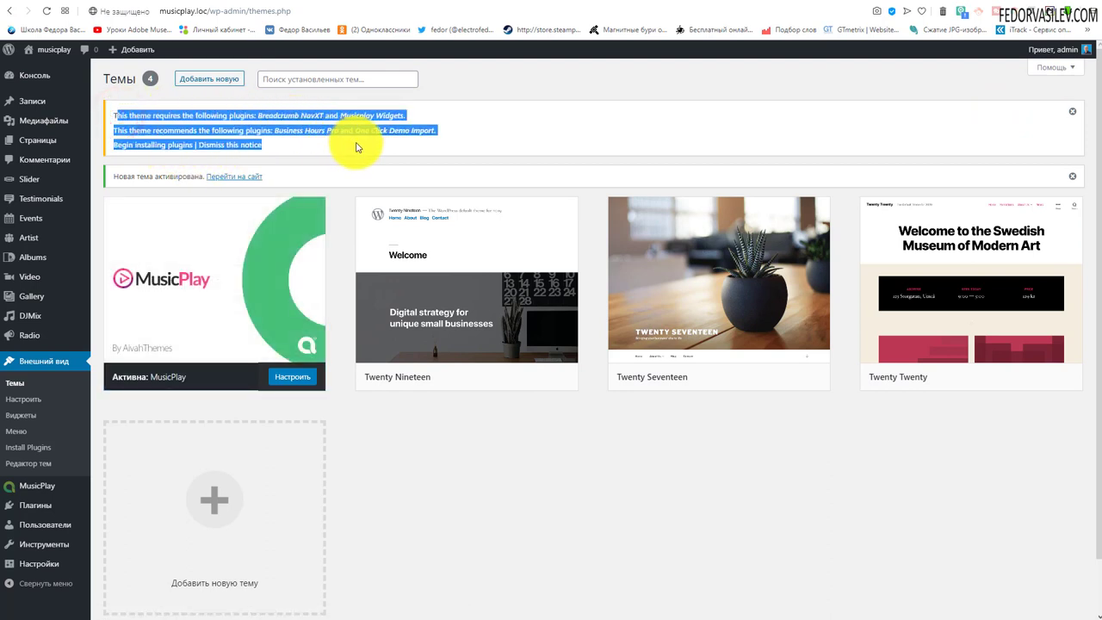
{"action": "left_click", "coordinate": [554, 86]}
{"action": "left_click_drag", "start_coordinate": [278, 143], "coordinate": [120, 114]}
{"action": "left_click", "coordinate": [585, 86]}
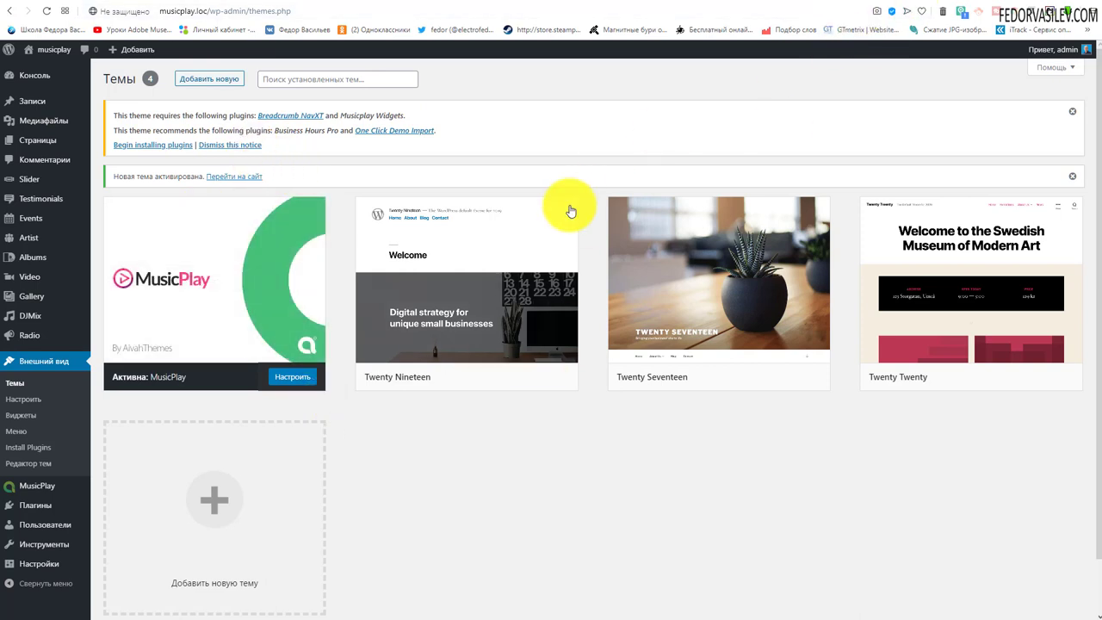
- Open the musicplay site's front page and examine how it looks with the activated theme
{"action": "right_click", "coordinate": [50, 69]}
{"action": "key", "text": "Escape"}
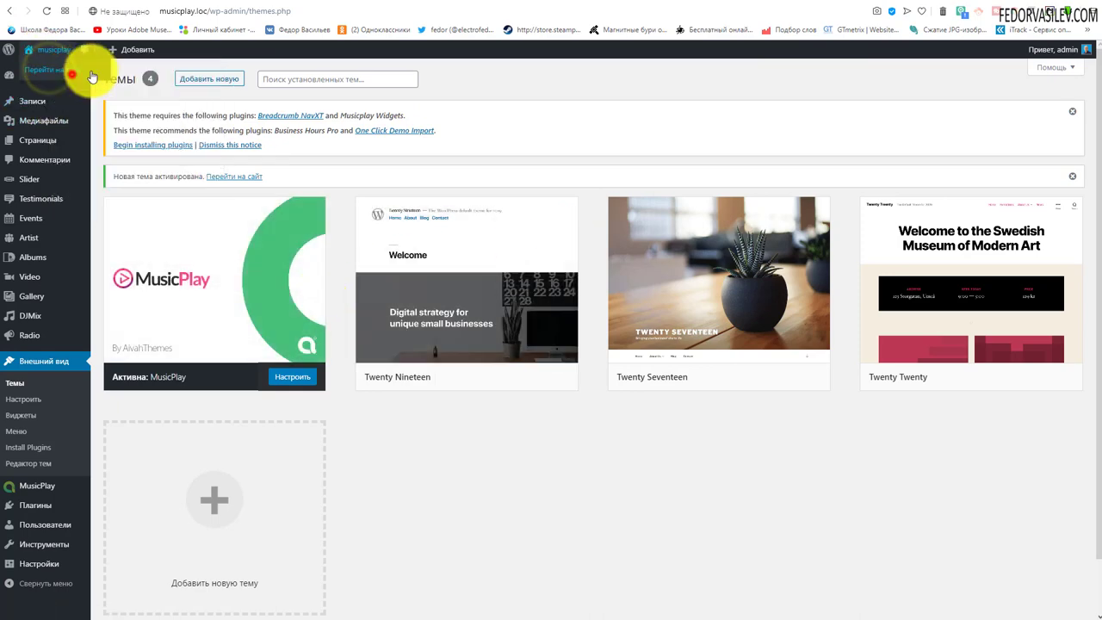
{"action": "left_click", "coordinate": [72, 69]}
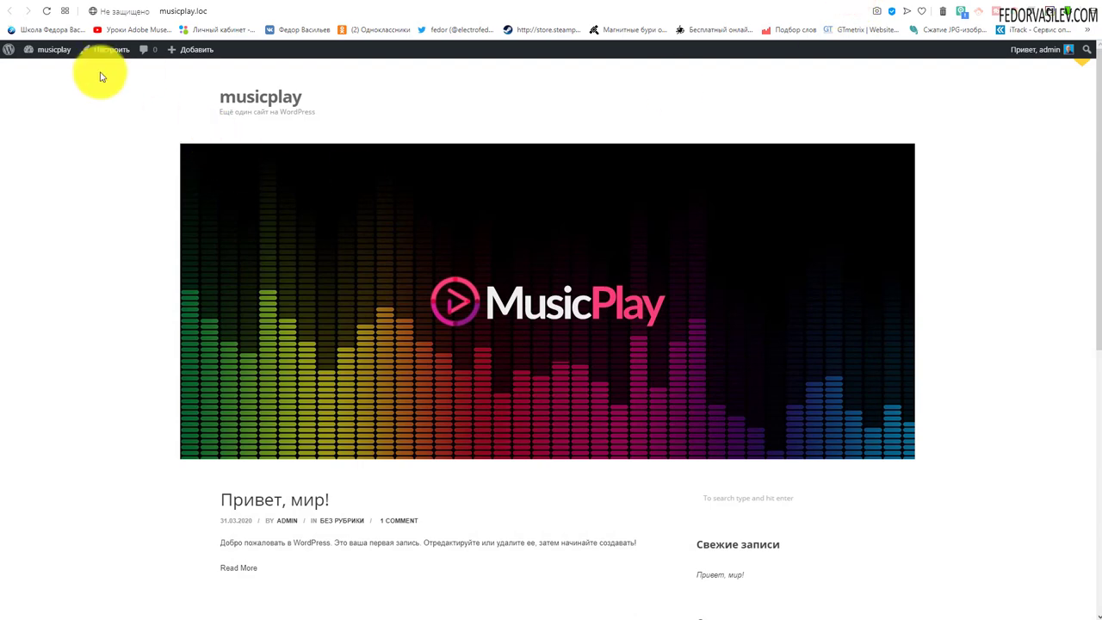
{"action": "scroll", "coordinate": [638, 125], "scroll_direction": "down", "scroll_amount": 6}
{"action": "scroll", "coordinate": [583, 392], "scroll_direction": "up", "scroll_amount": 6}
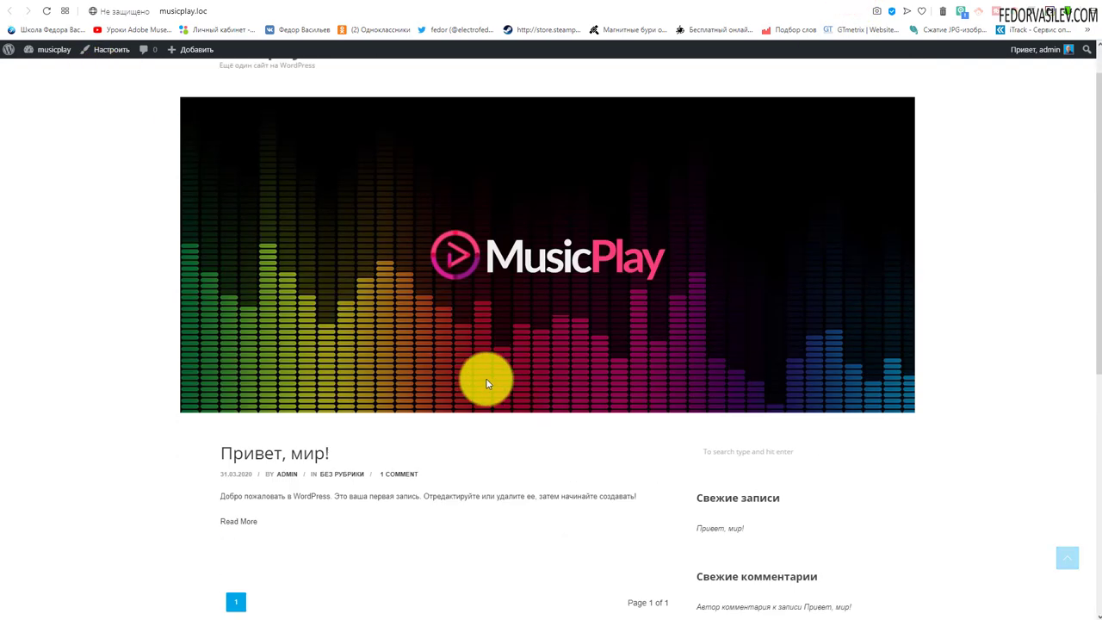
{"action": "scroll", "coordinate": [371, 263], "scroll_direction": "down", "scroll_amount": 2}
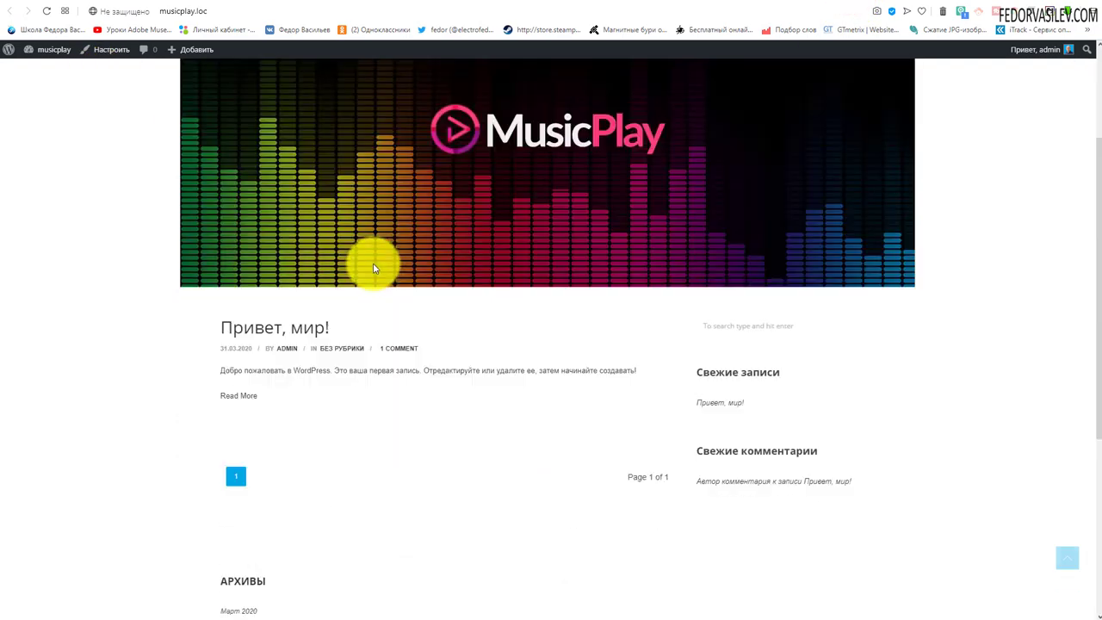
{"action": "scroll", "coordinate": [646, 298], "scroll_direction": "up", "scroll_amount": 2}
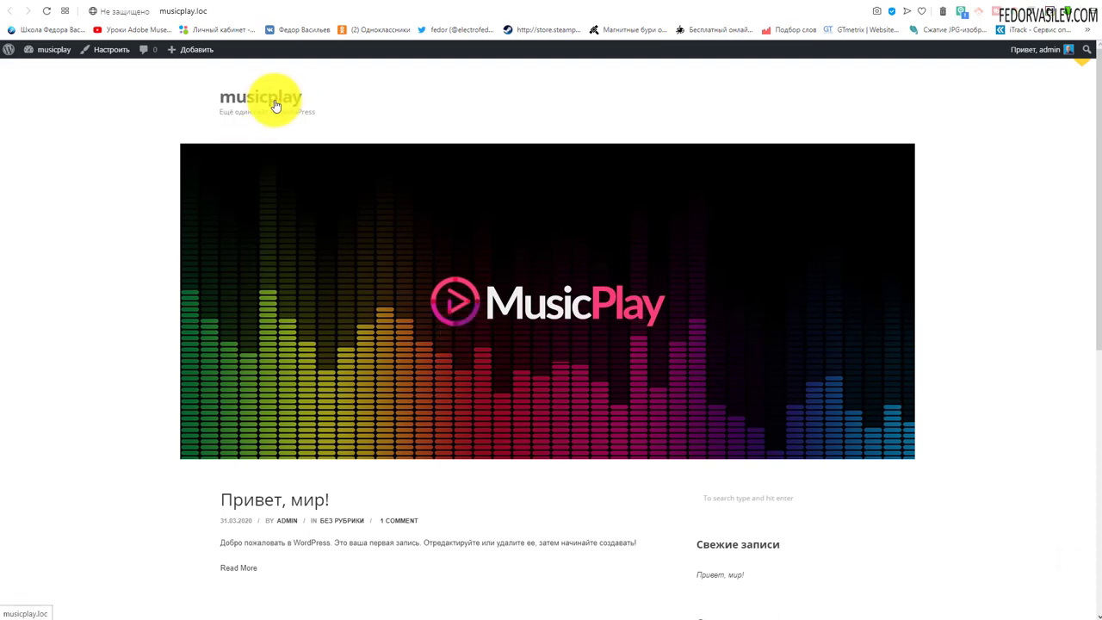
{"action": "scroll", "coordinate": [582, 209], "scroll_direction": "down", "scroll_amount": 5}
{"action": "scroll", "coordinate": [348, 321], "scroll_direction": "up", "scroll_amount": 5}
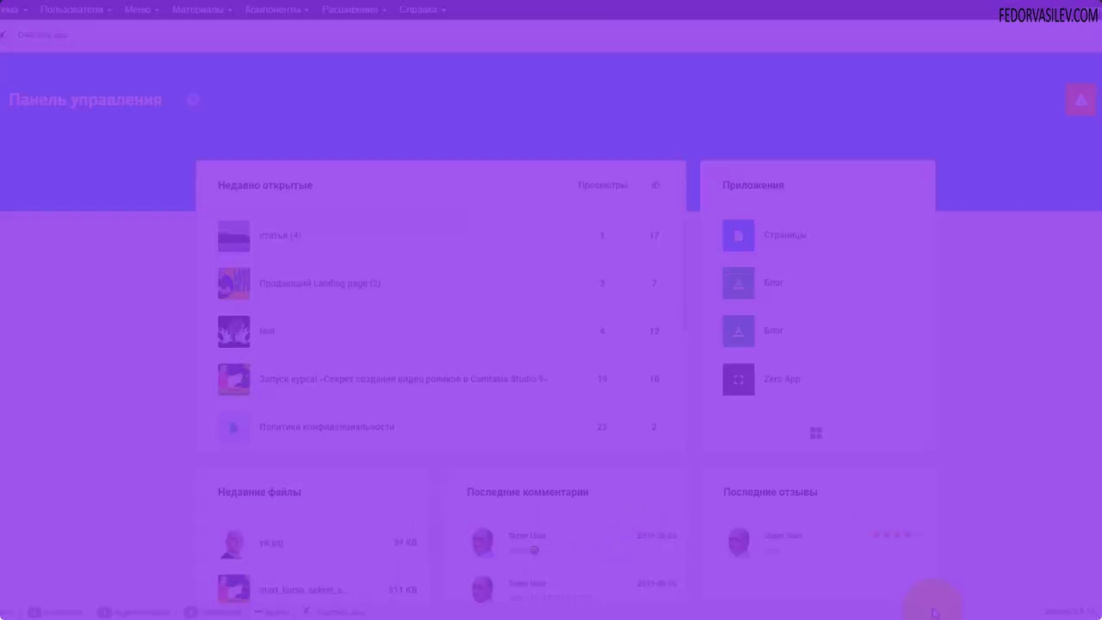
{"action": "left_click", "coordinate": [1092, 106]}
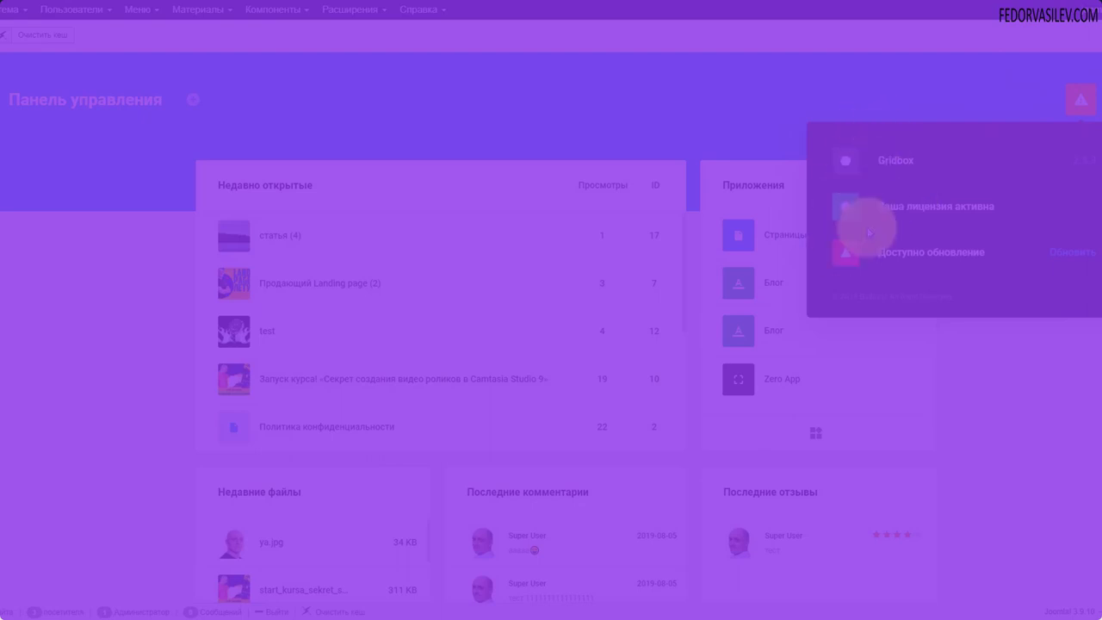
{"action": "left_click", "coordinate": [887, 172]}
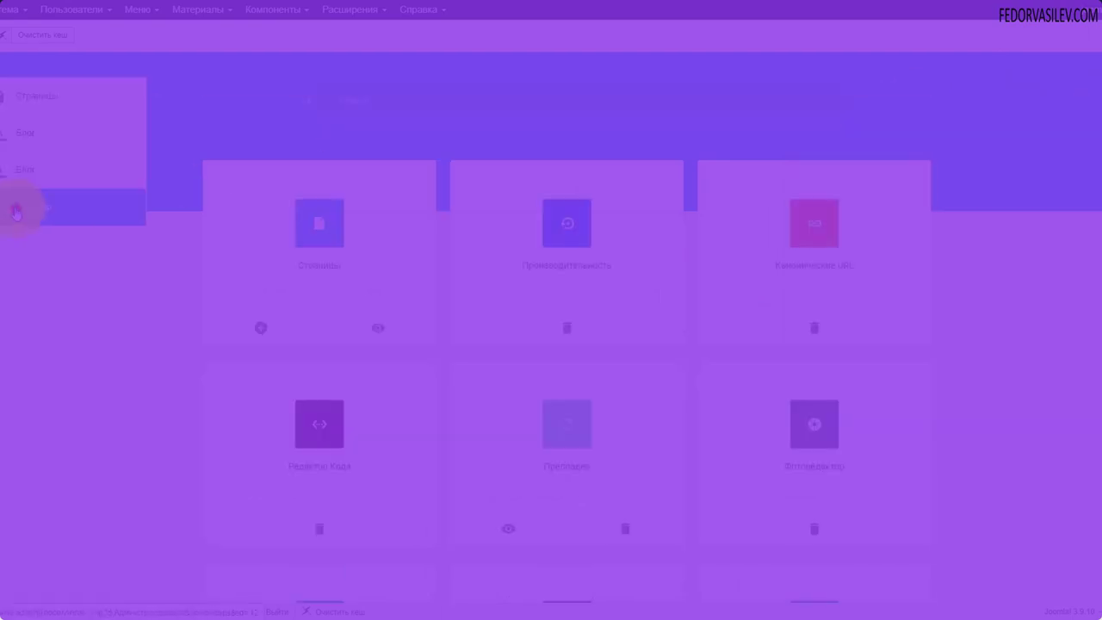
{"action": "left_click", "coordinate": [17, 204]}
{"action": "left_click", "coordinate": [327, 372]}
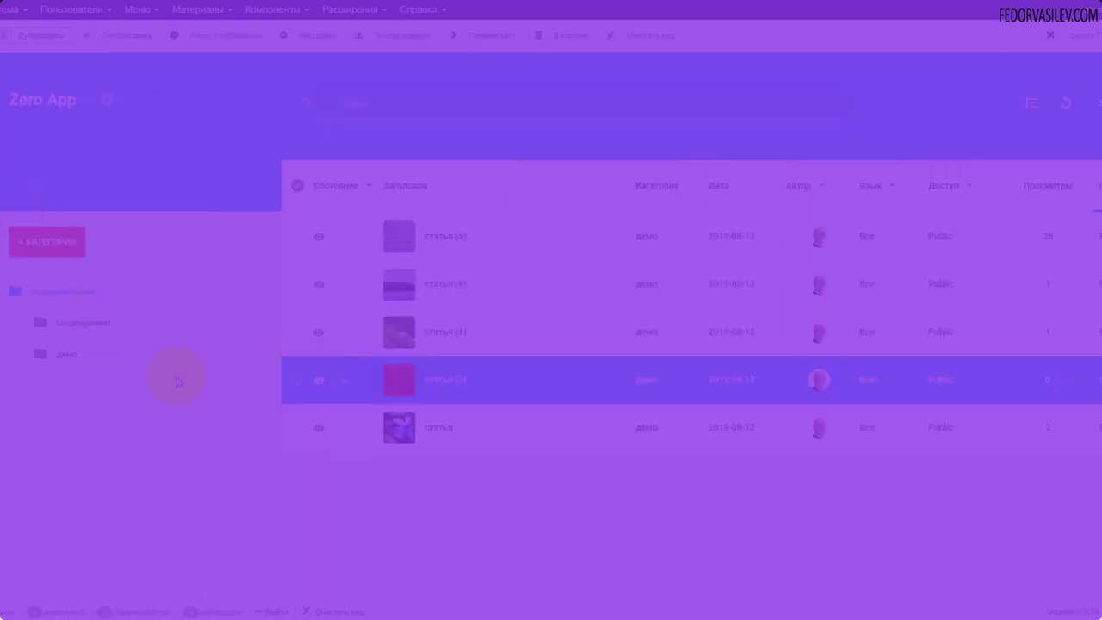
{"action": "left_click", "coordinate": [107, 101]}
{"action": "left_click", "coordinate": [115, 270]}
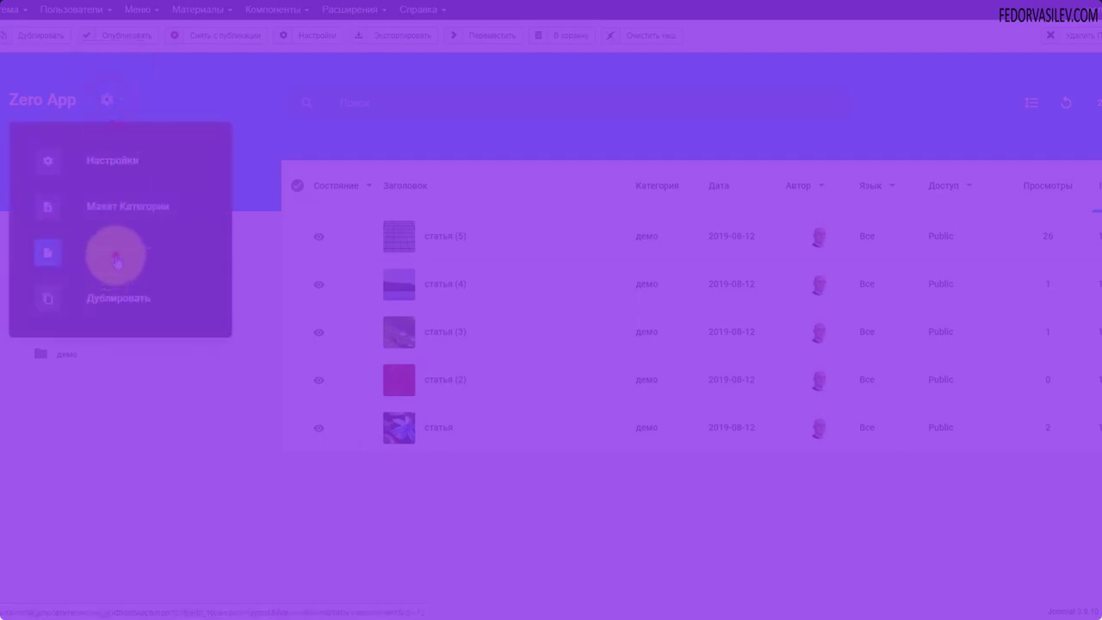